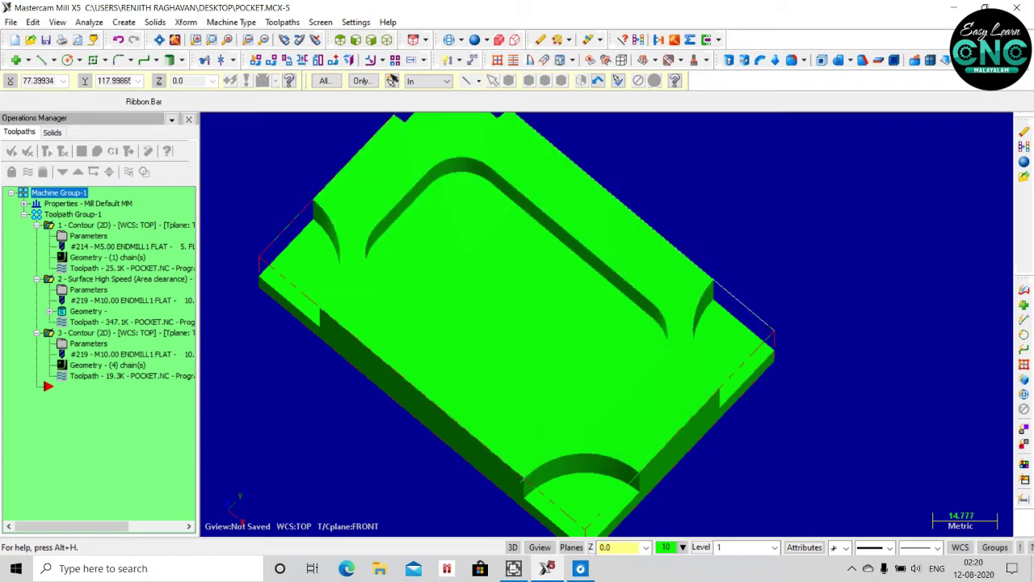
Orbit the part to a low side-on view and compare wireframe and shaded displays
middle_click_drag(517, 323, 613, 236)
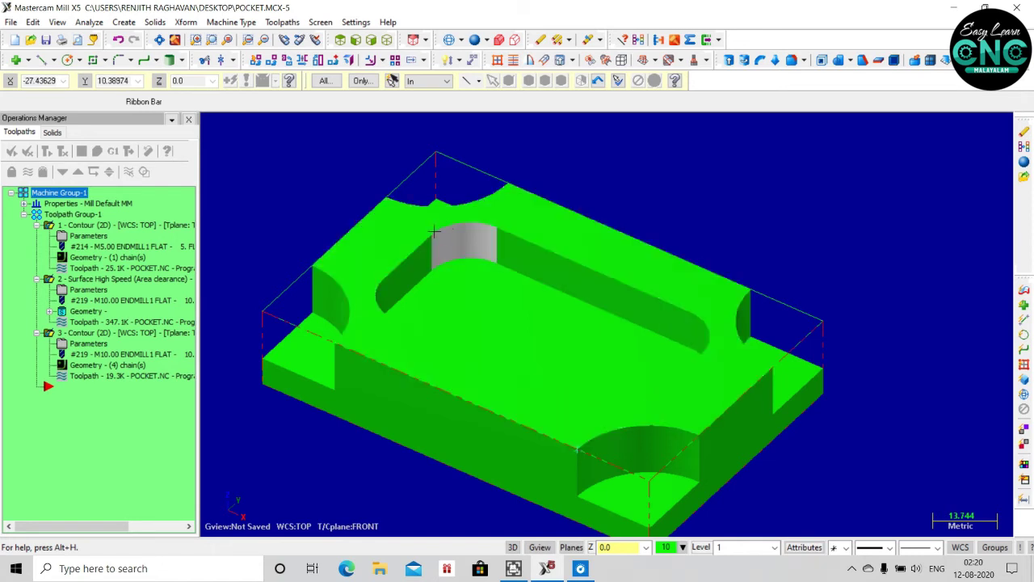
left_click(452, 40)
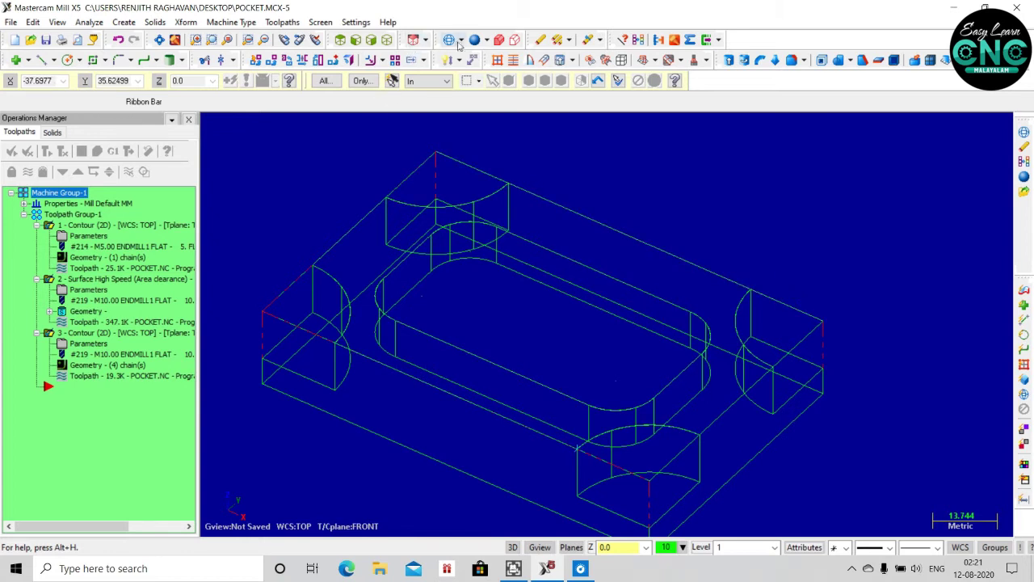
left_click(474, 39)
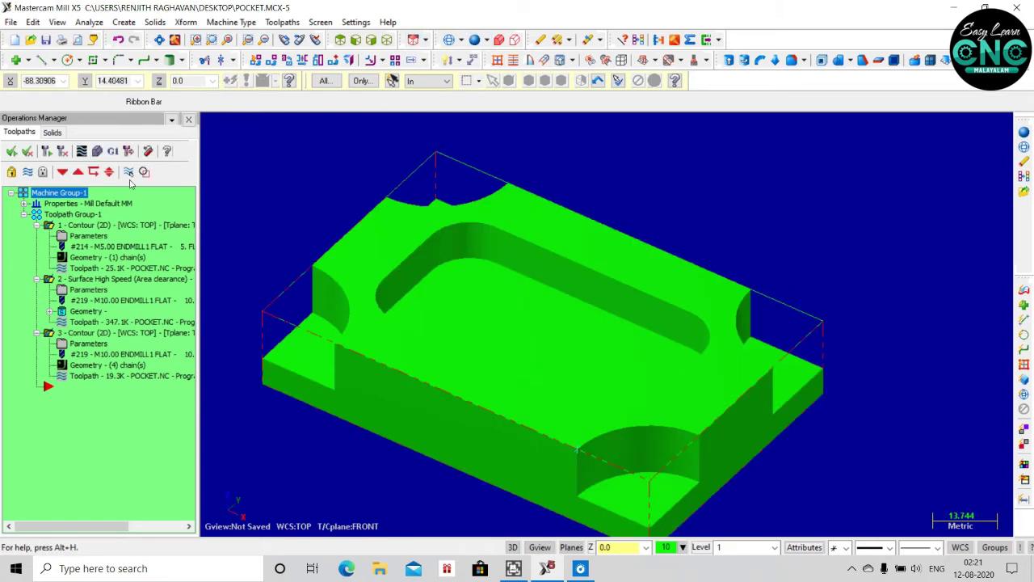
Start a Pocket toolpath chained to the rounded-rectangle pocket outline in wireframe view
left_click(242, 22)
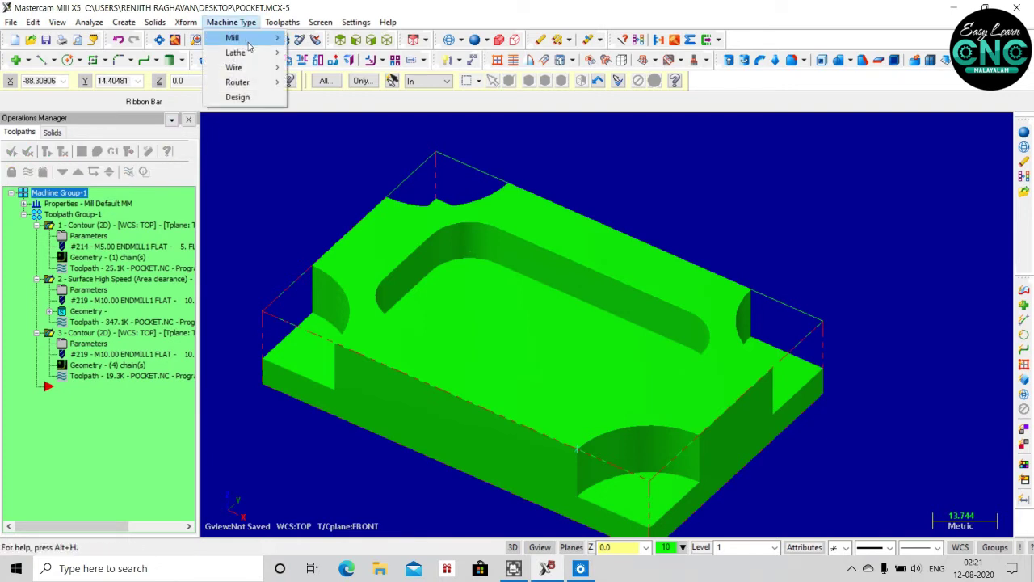
mouse_move(251, 47)
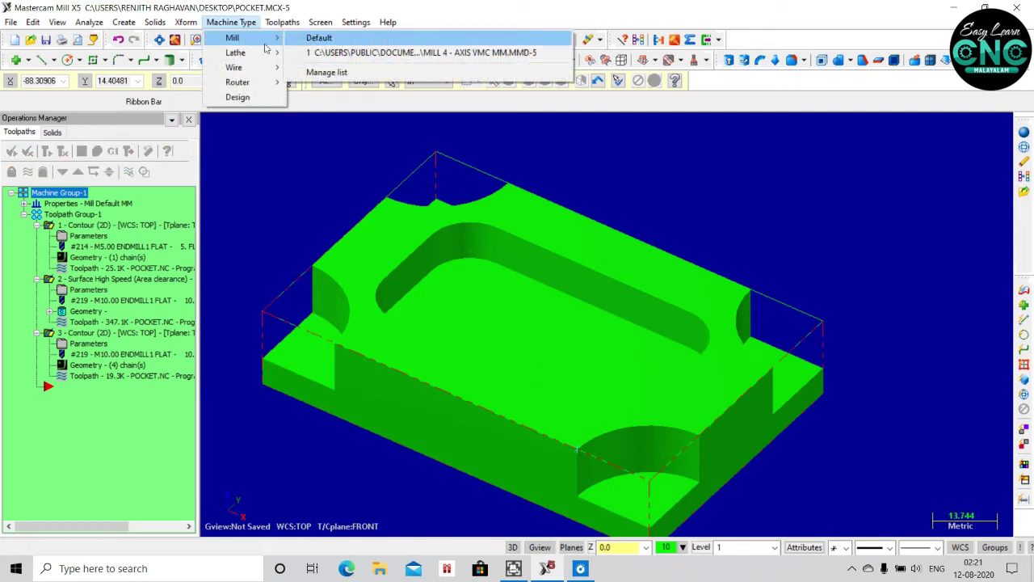
mouse_move(277, 24)
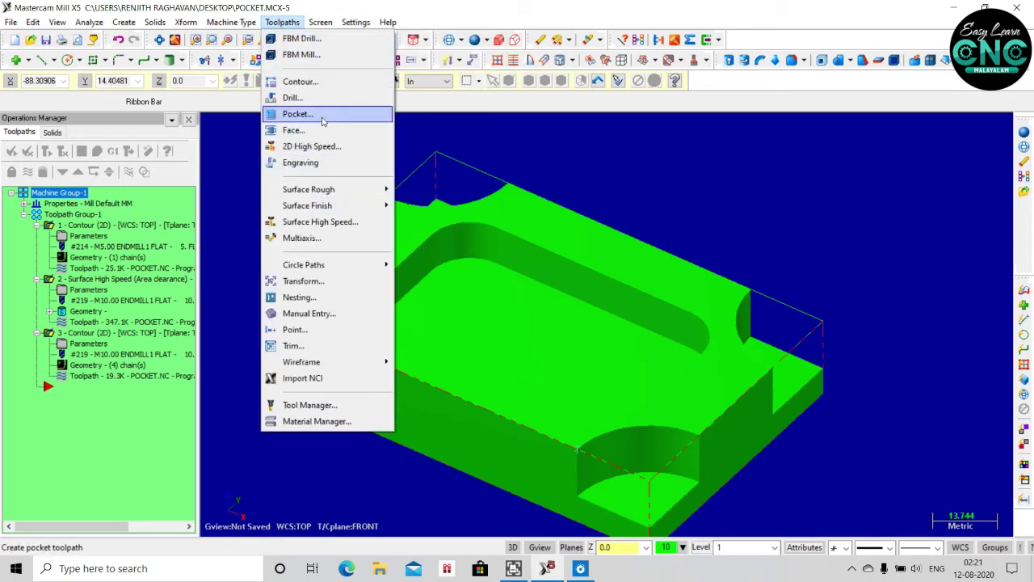
left_click(322, 121)
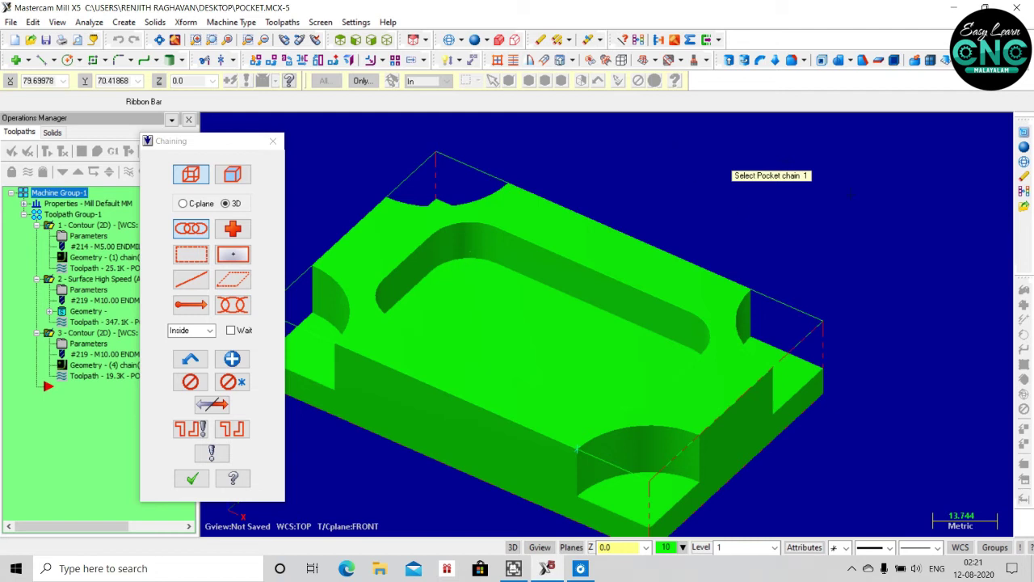
scroll(525, 233, "up", 2)
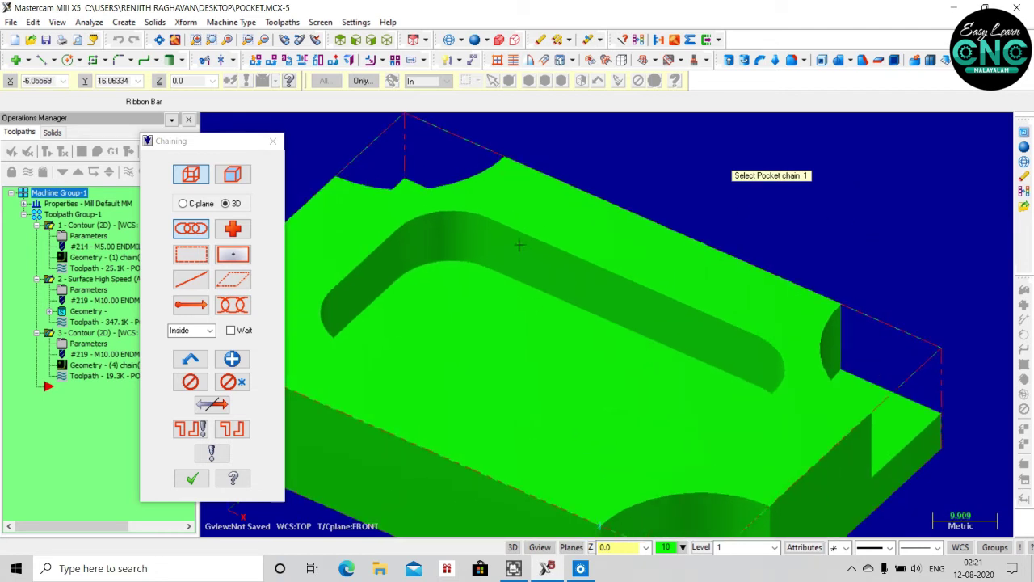
scroll(527, 230, "down", 2)
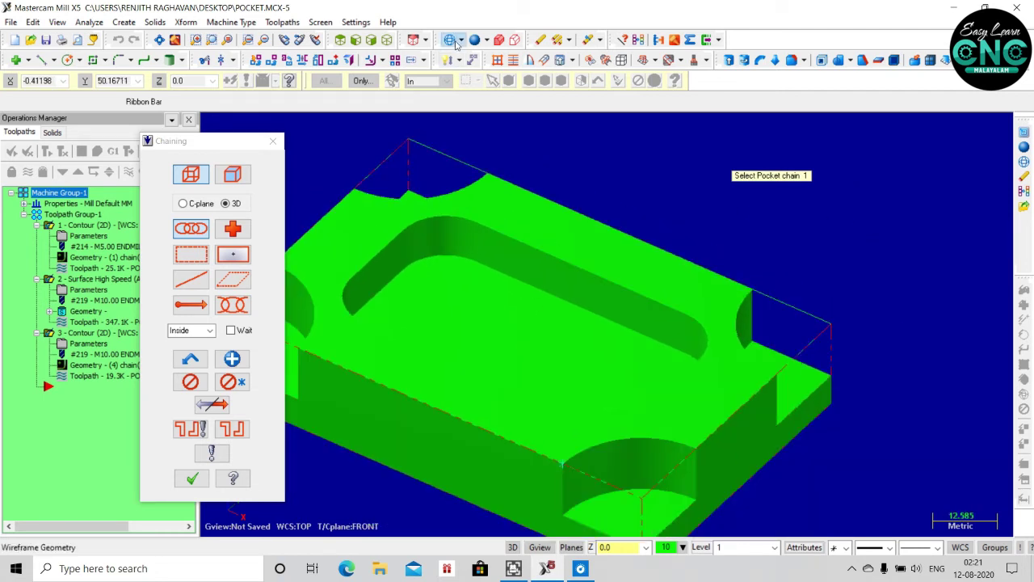
left_click(450, 39)
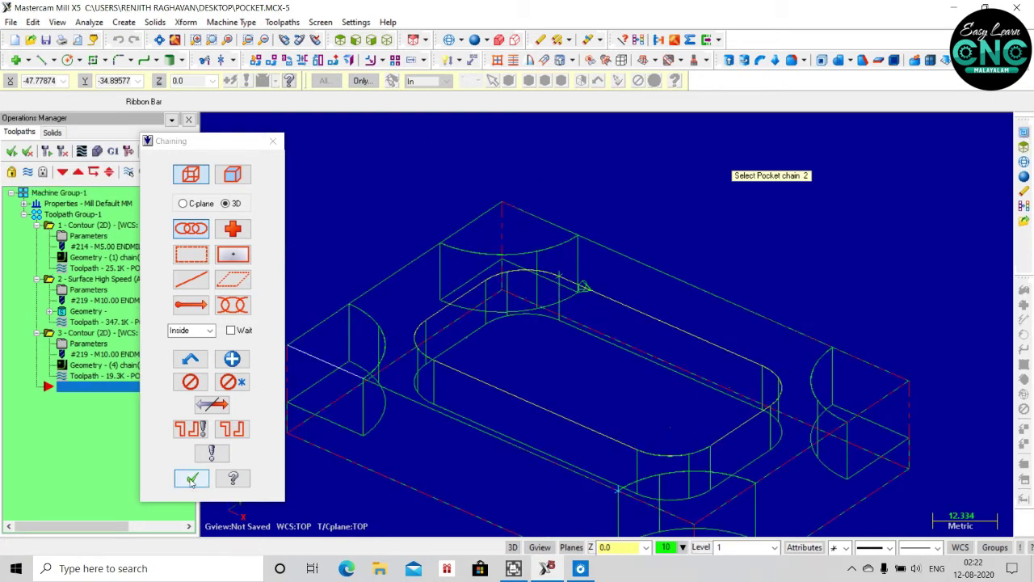
left_click(192, 479)
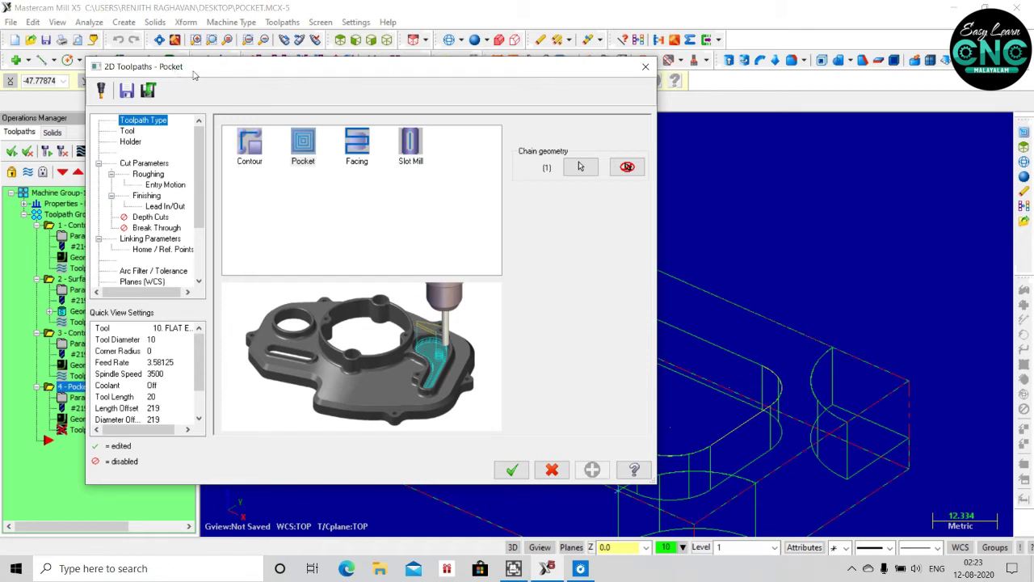
Load tool 221, the 12.0 flat endmill, from the library into the pocket toolpath
left_click(130, 131)
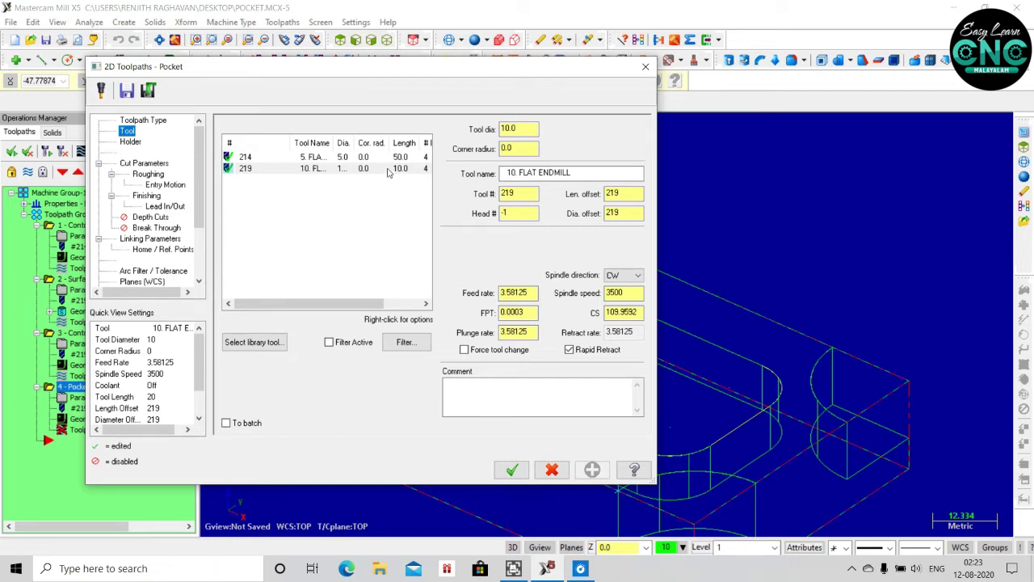
left_click(261, 345)
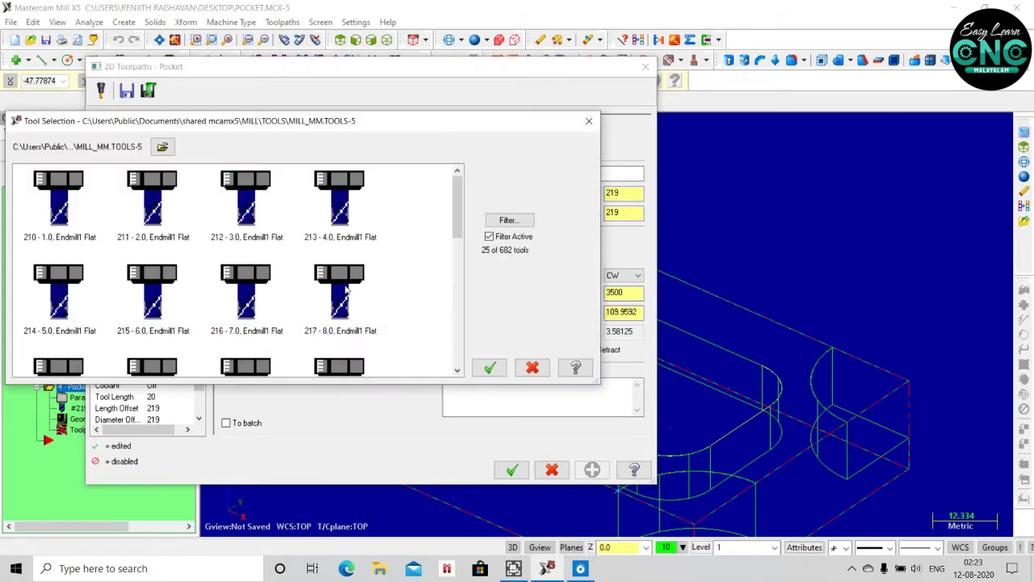
left_click_drag(457, 217, 458, 261)
left_click(348, 230)
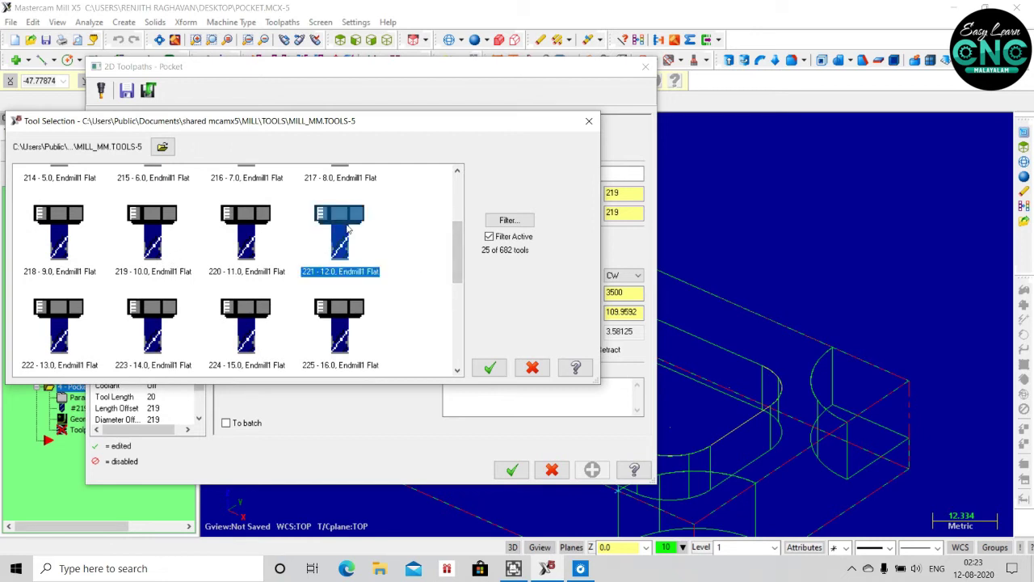
left_click(490, 370)
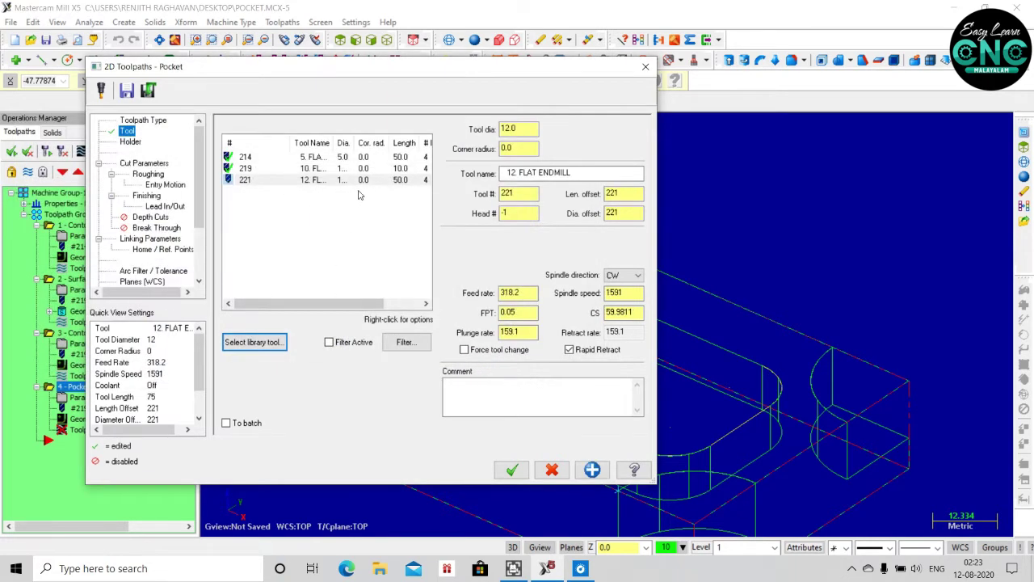
double_click(368, 184)
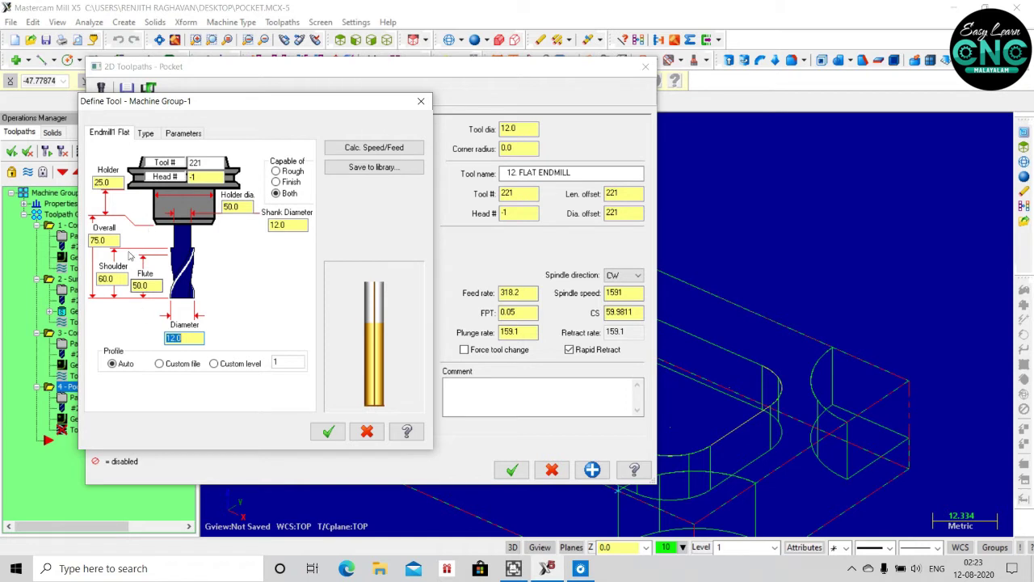
left_click(329, 433)
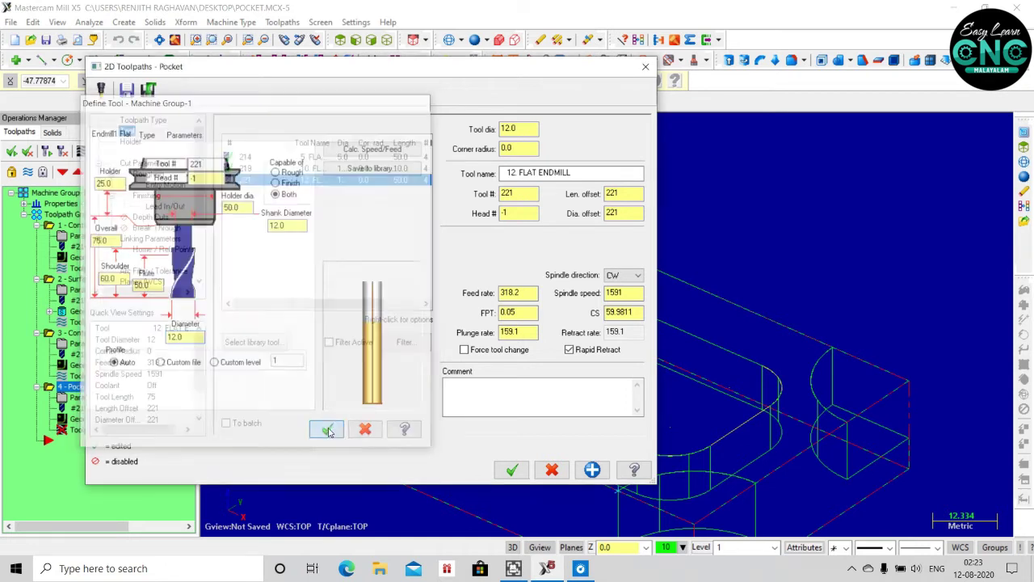
left_click(524, 294)
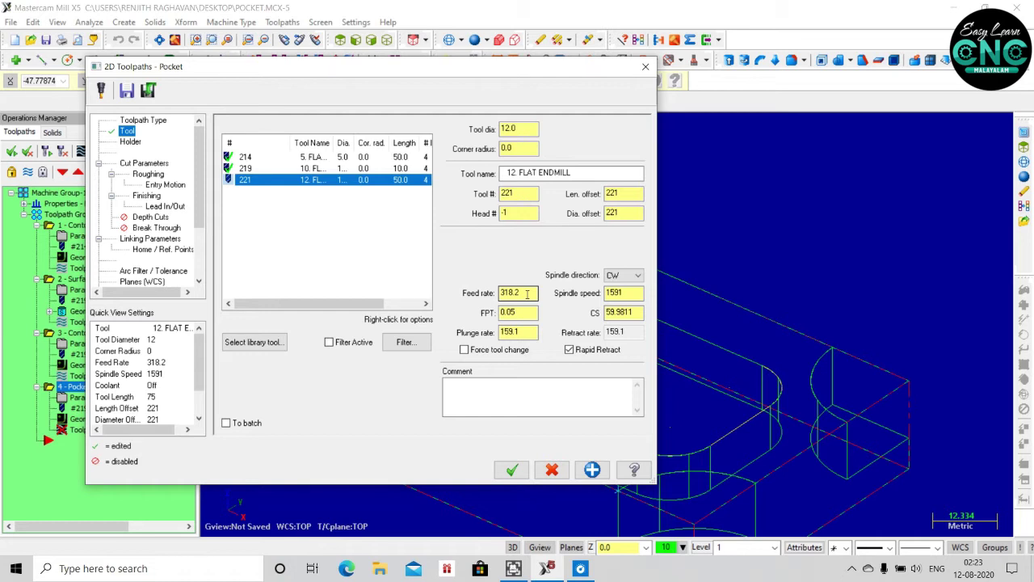
Make tool 221 Carbide and recalculate to 1273.2 feed, 636.6 plunge, 6366 spindle speed
left_click(330, 178)
double_click(343, 181)
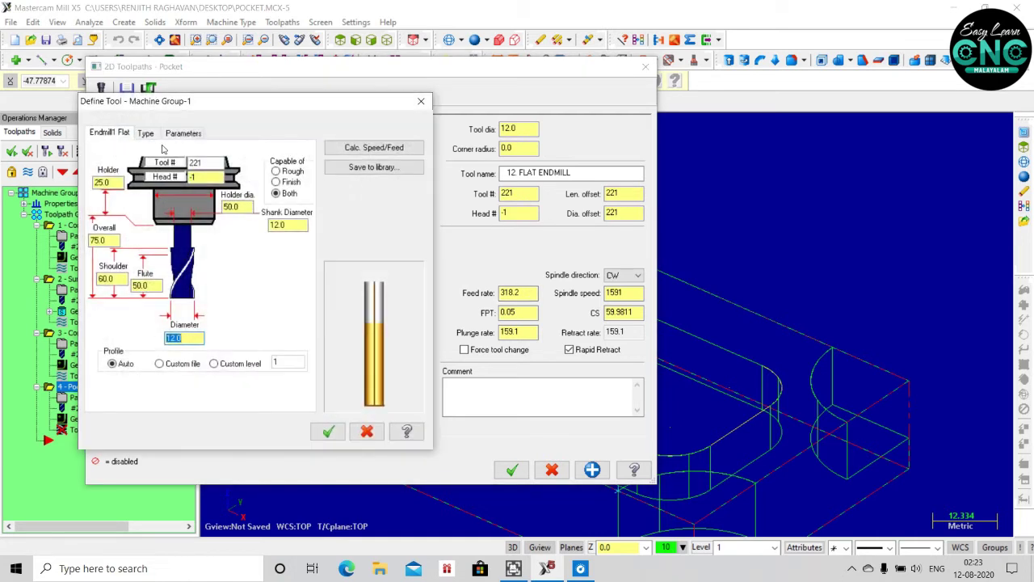
left_click(182, 133)
left_click(299, 225)
left_click(253, 236)
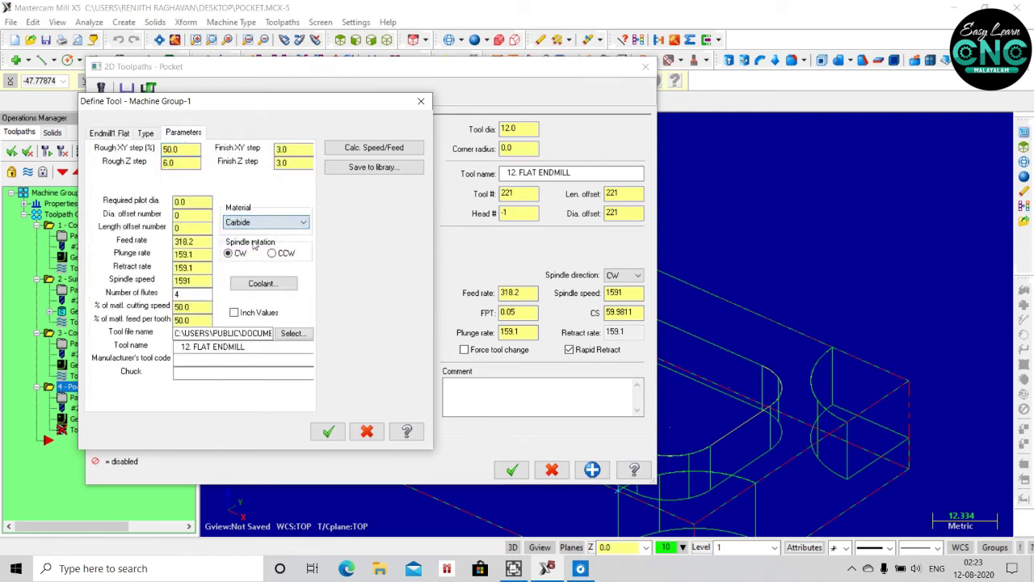
left_click(342, 148)
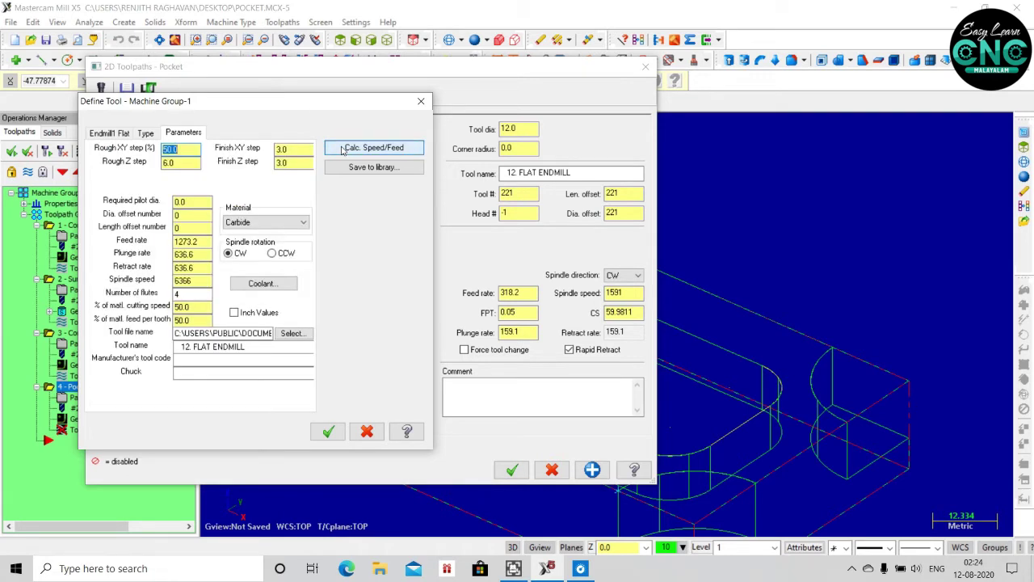
left_click(321, 433)
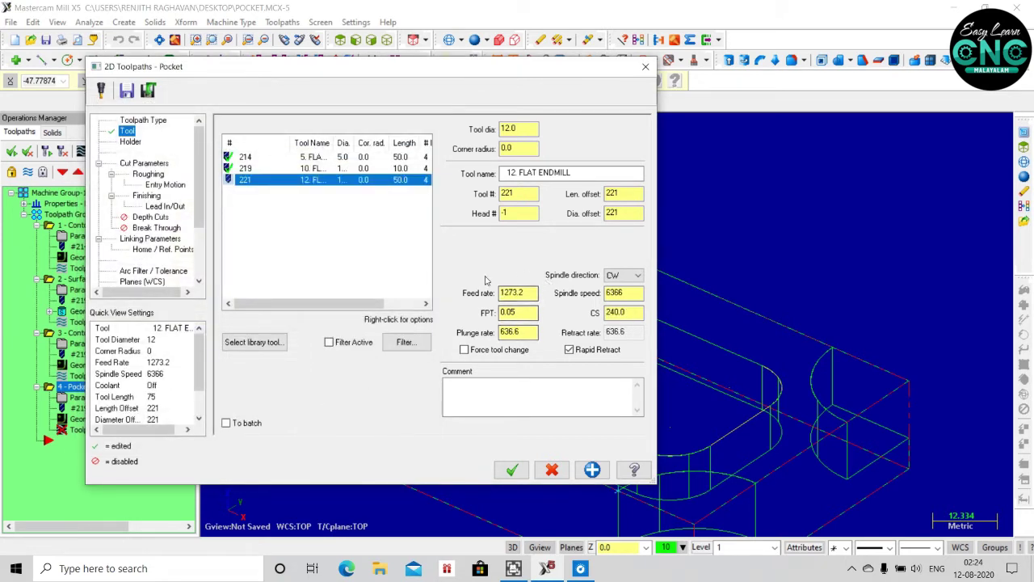
left_click(130, 142)
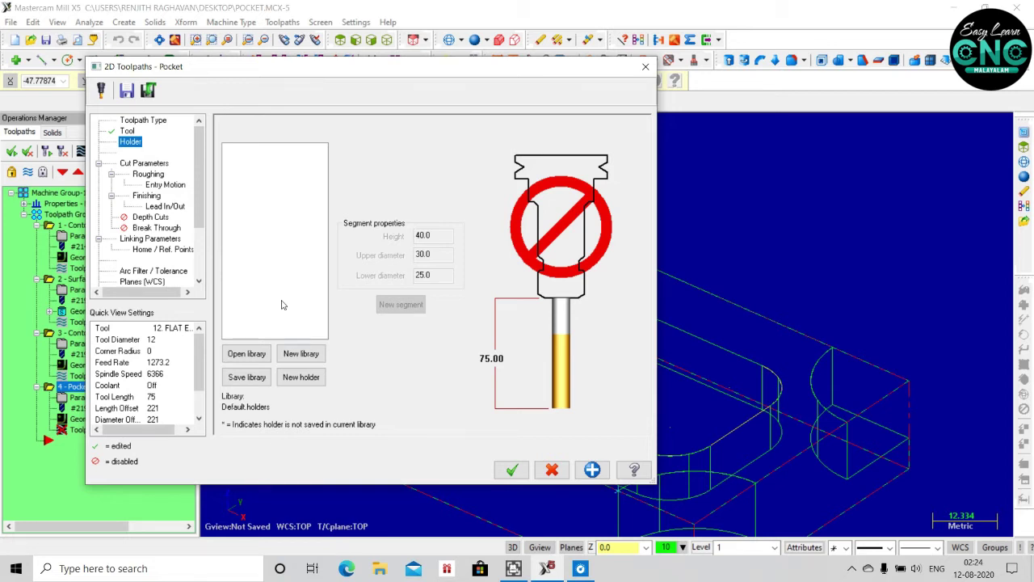
Set climb cutting, center compensation, sharp corner rolling and keep the Standard pocket type
left_click(143, 164)
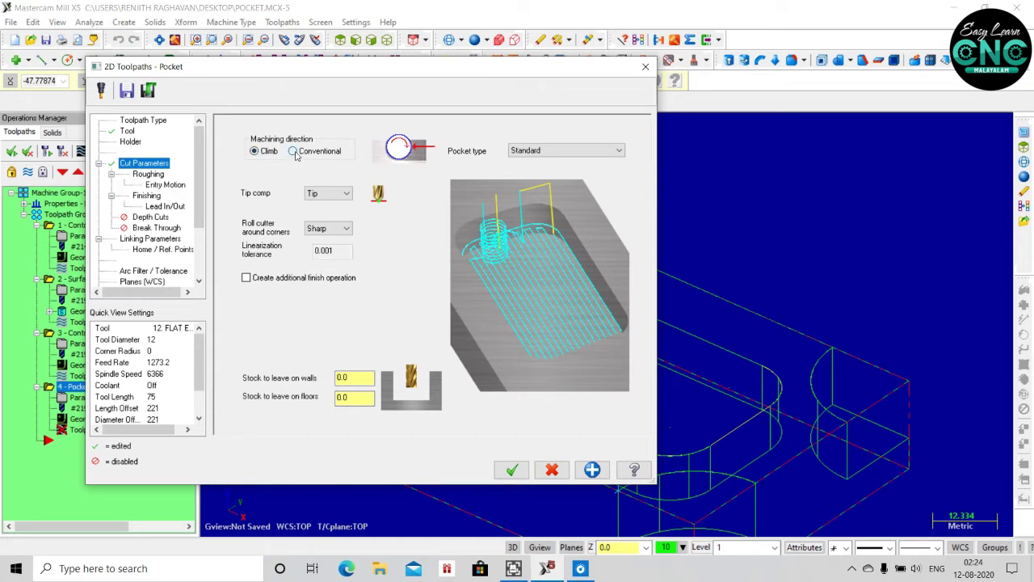
left_click(255, 152)
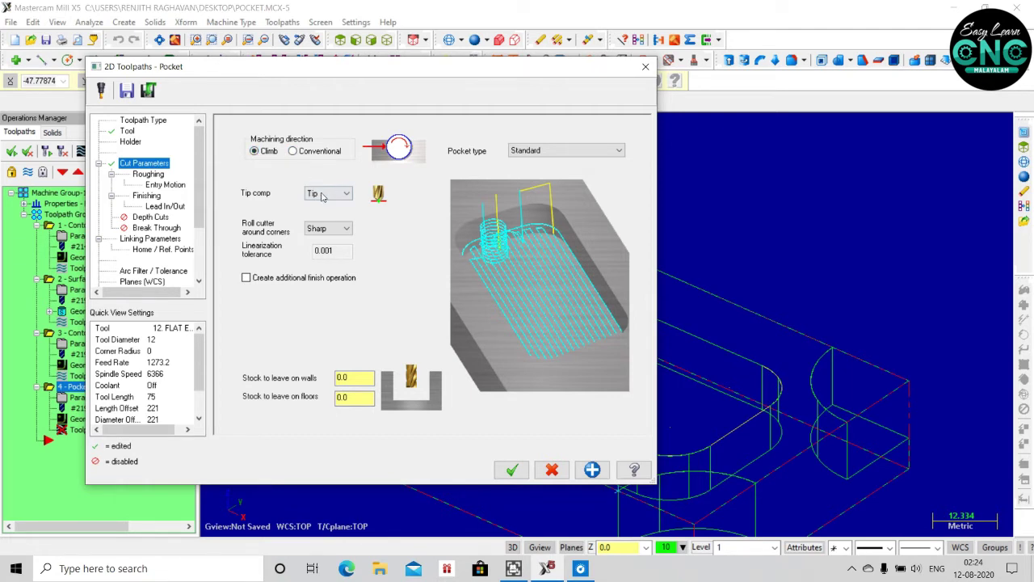
left_click(347, 194)
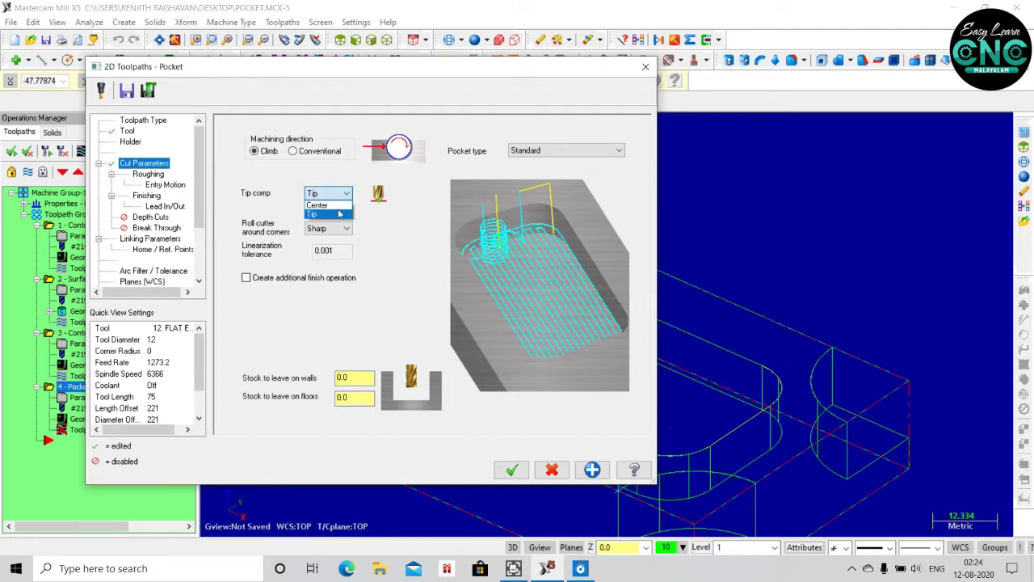
left_click(343, 206)
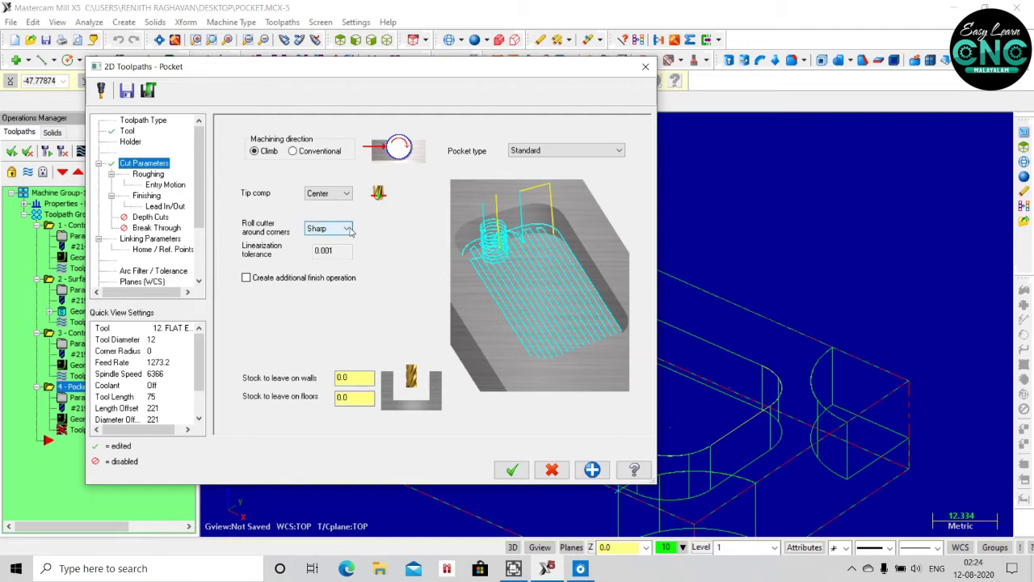
left_click(349, 230)
left_click(349, 229)
left_click(578, 153)
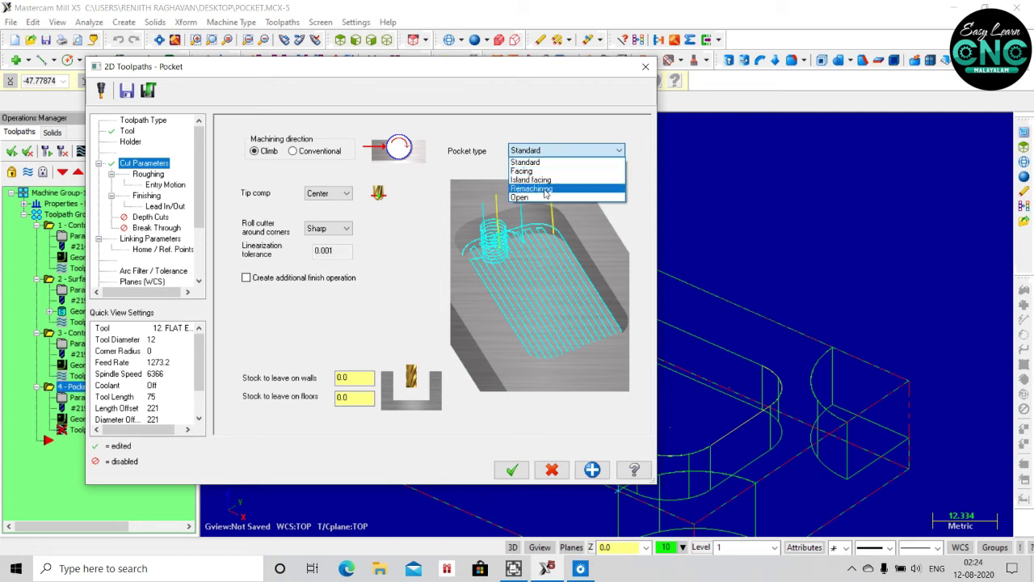
left_click(565, 162)
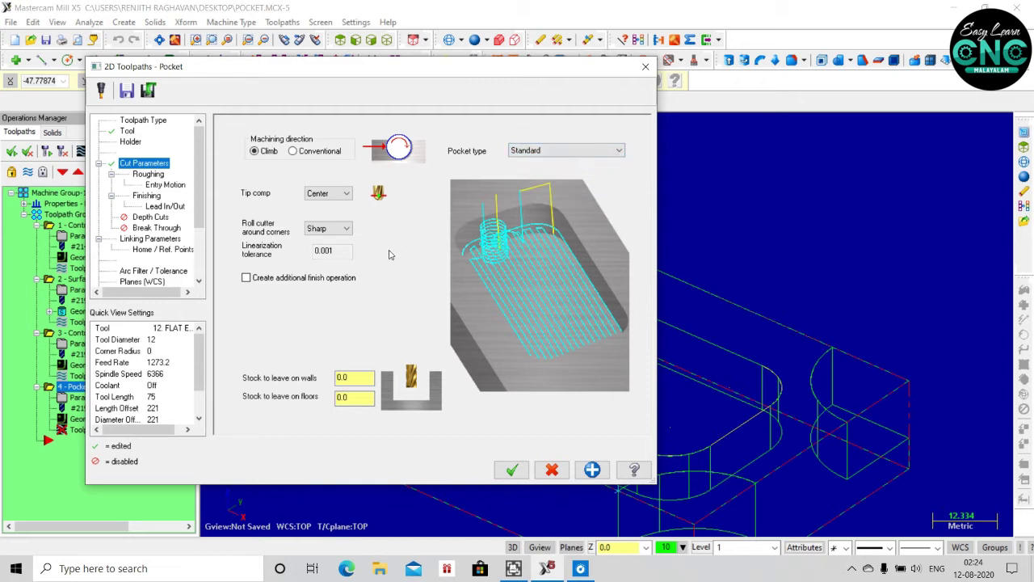
Leave 0.2 stock on the pocket walls and floors and apply the change
left_click_drag(353, 376, 327, 383)
type("0.3")
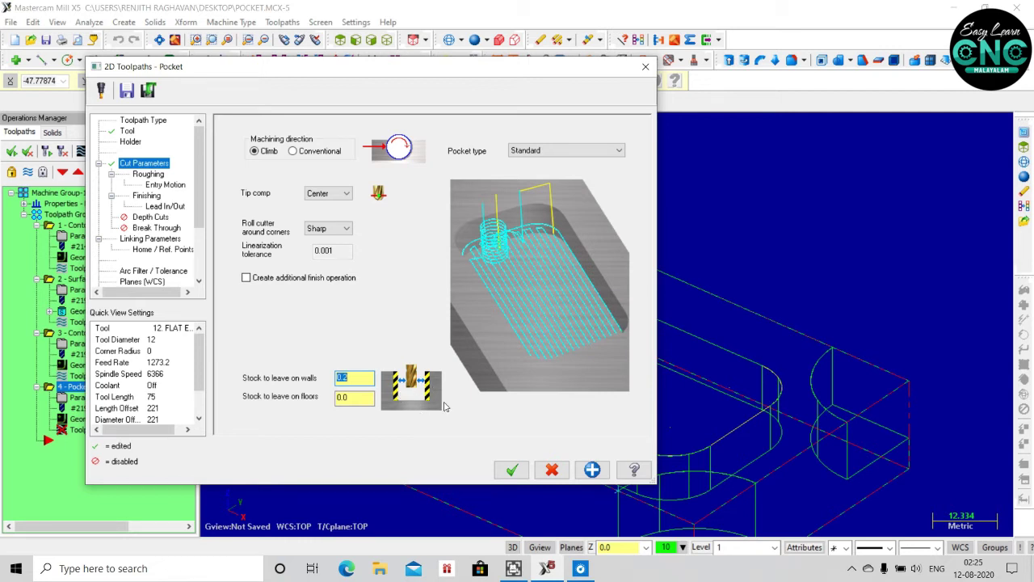
left_click(354, 399)
key("BackSpace")
type("2")
key("Return")
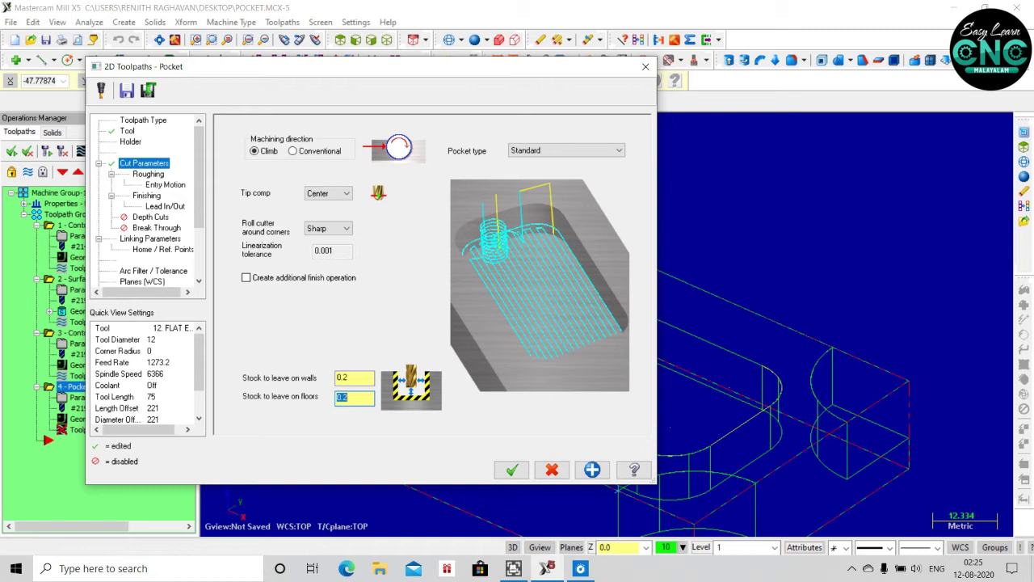
left_click(599, 478)
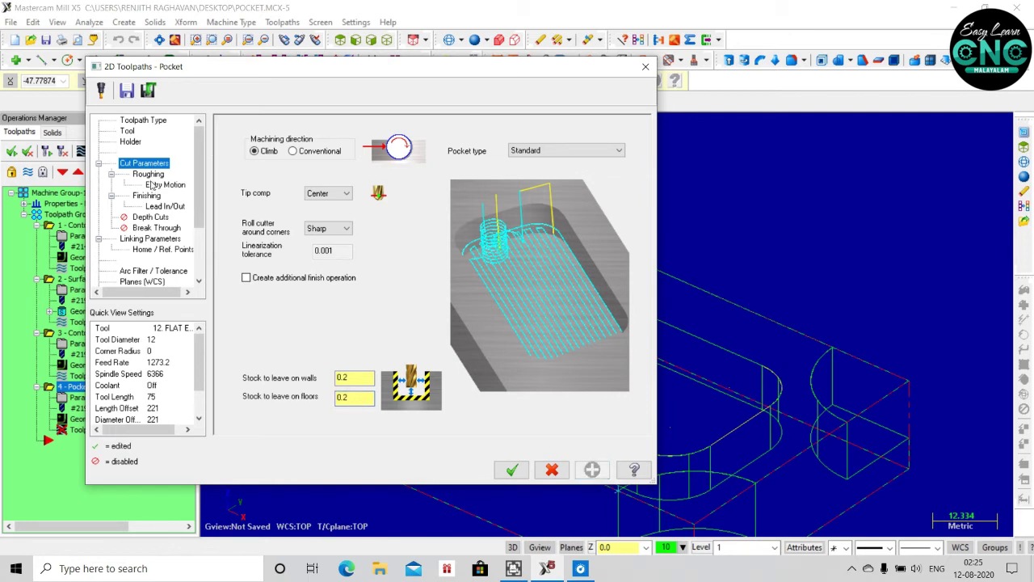
left_click(156, 174)
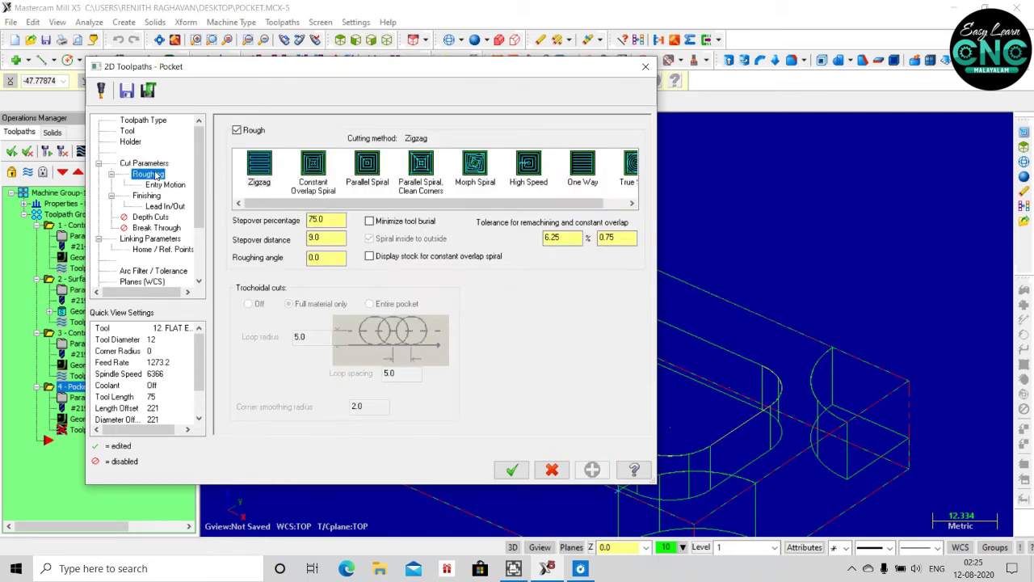
Use Zigzag roughing at 75% stepover (9.0 distance) and apply it
left_click(267, 168)
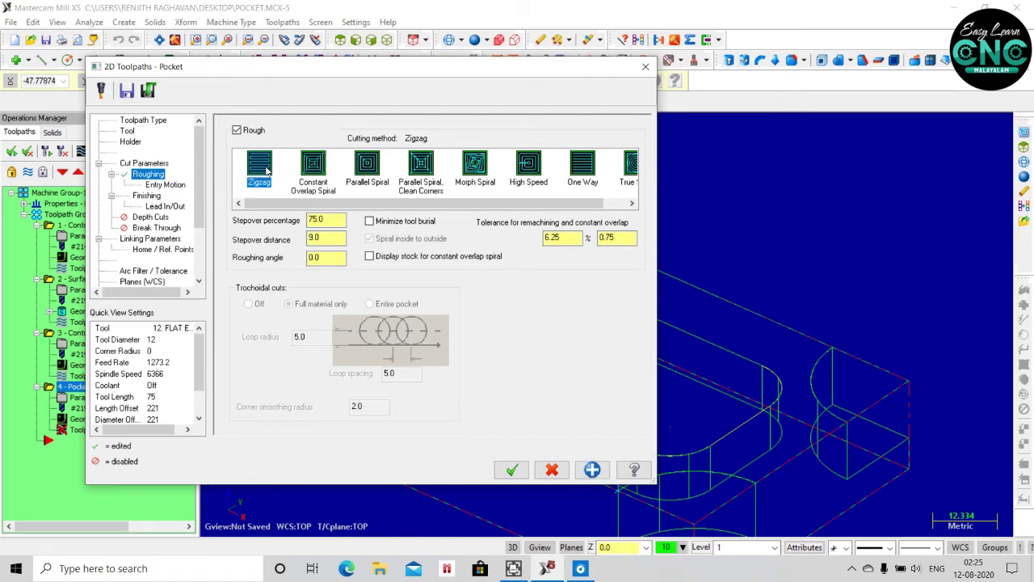
left_click(324, 223)
left_click(594, 471)
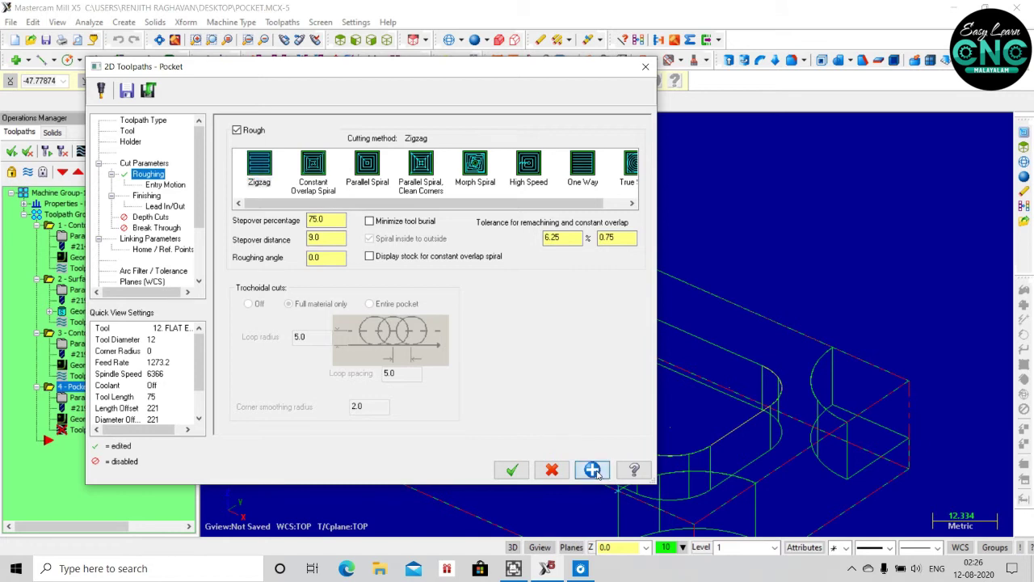
left_click(166, 188)
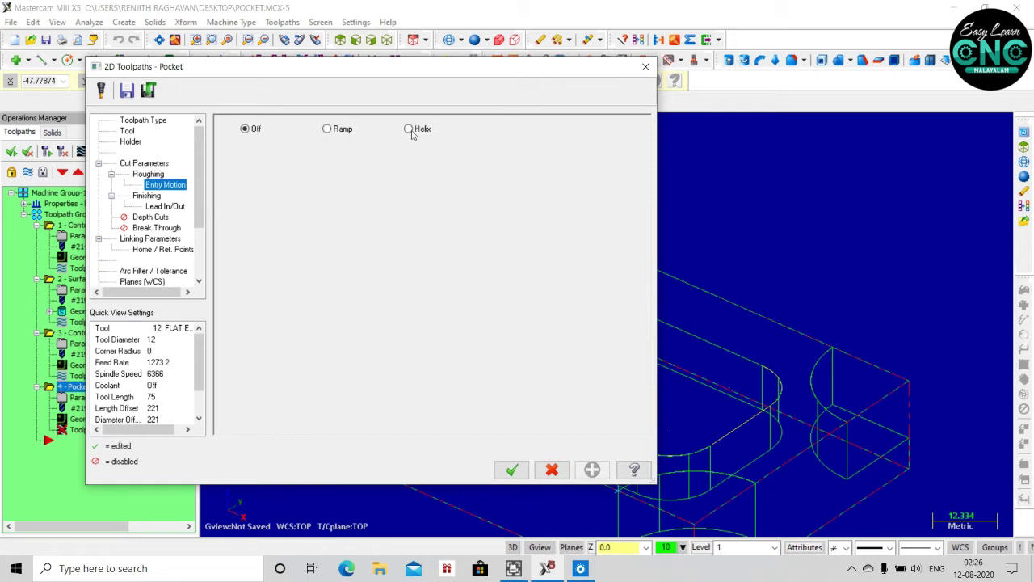
Set the pocket entry to a helix of 6.0 to 12.0 radius and apply it
left_click(329, 132)
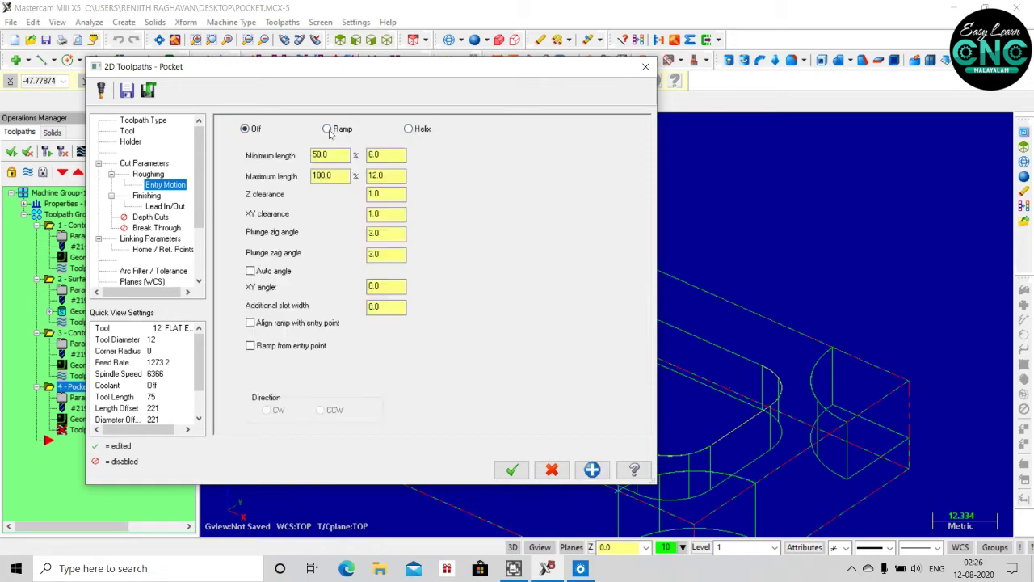
left_click(412, 131)
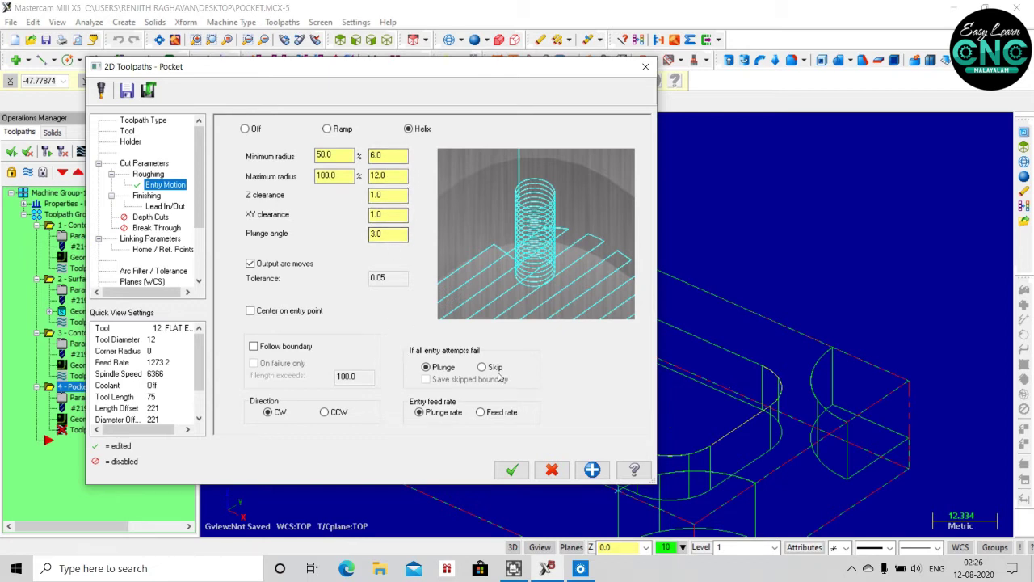
left_click(593, 469)
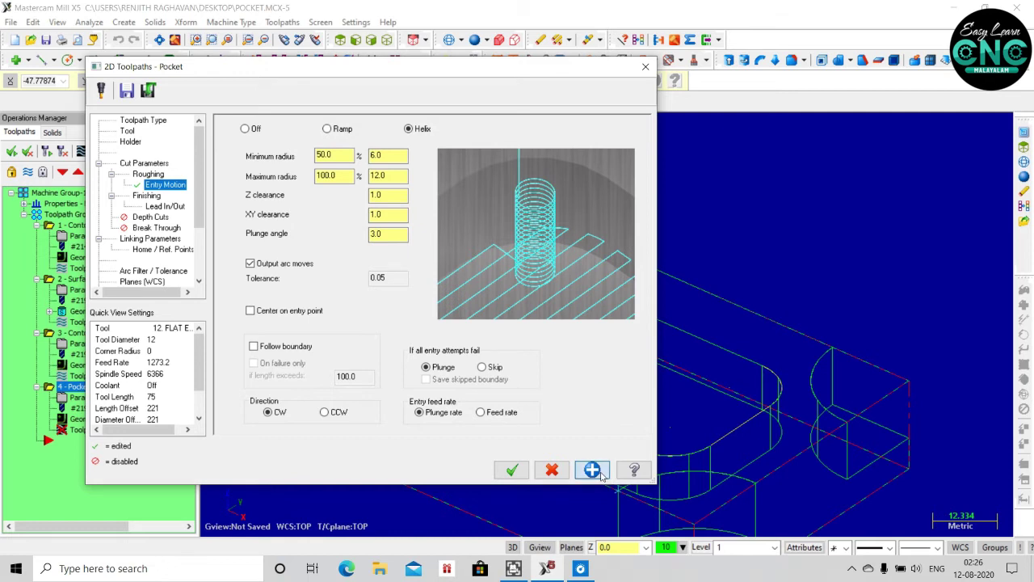
left_click(144, 199)
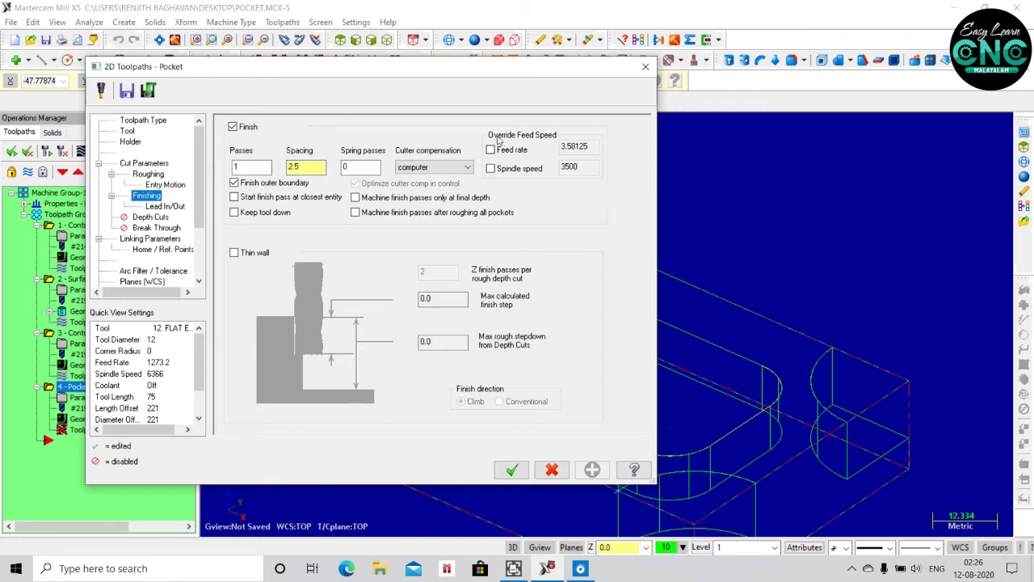
Keep computer compensation for the single 2.5 finish pass, with feed and spindle overrides off
left_click(460, 169)
left_click(461, 171)
left_click(491, 150)
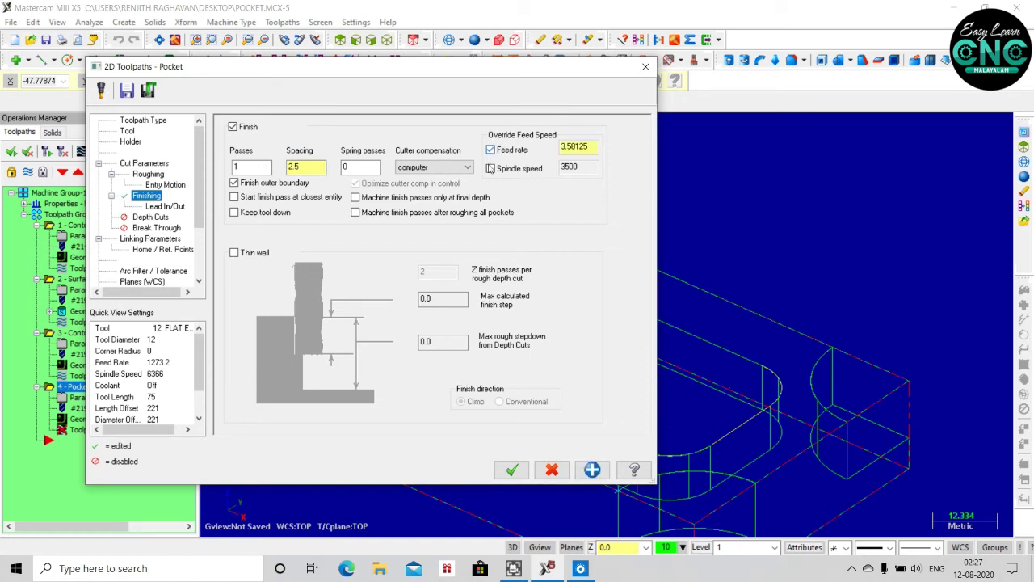
left_click(491, 149)
left_click(494, 172)
Uncheck Lead In/Out for the finish pass and enable multiple depth cuts
left_click(165, 206)
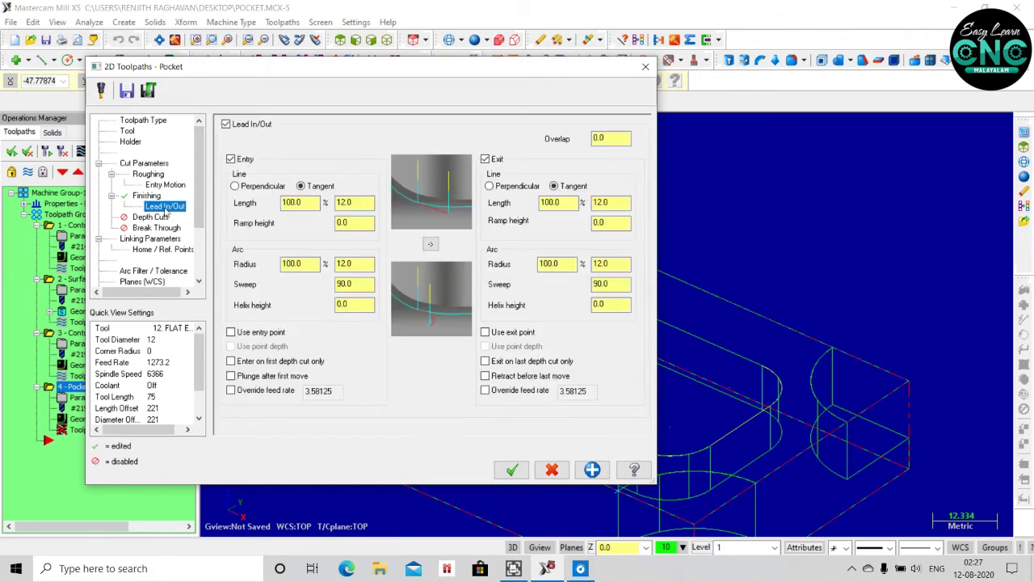
left_click(226, 125)
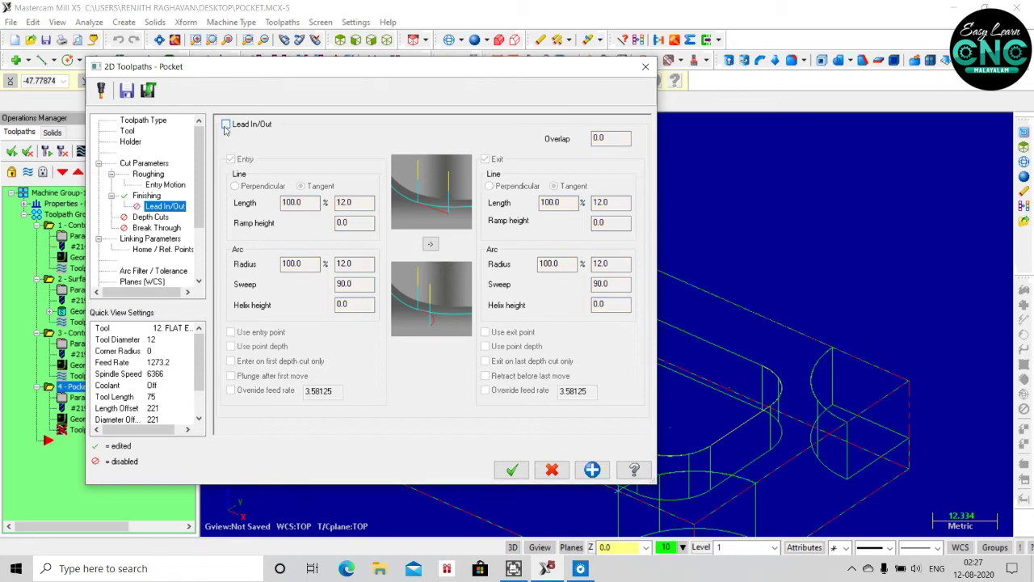
left_click(152, 219)
left_click(247, 136)
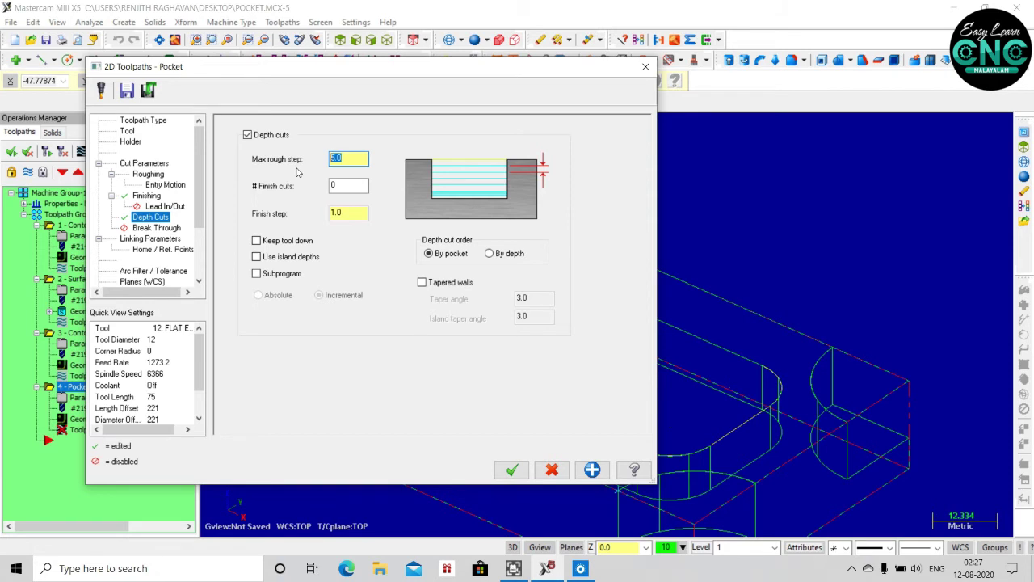
Set the max rough step to 0.5 and apply the depth cut settings
key("BackSpace")
type("0.5")
key("Return")
left_click(605, 472)
left_click(164, 229)
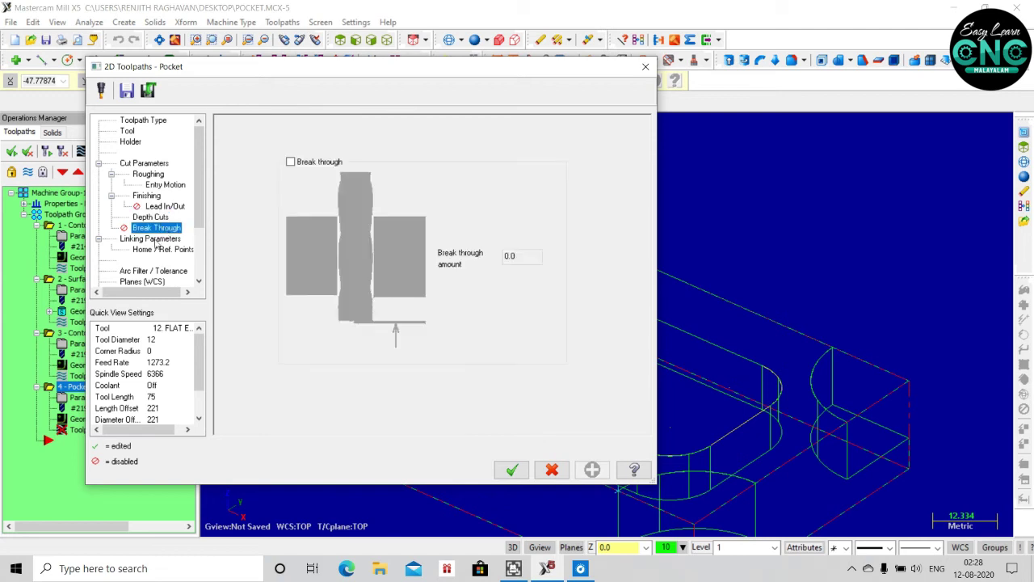
left_click(165, 240)
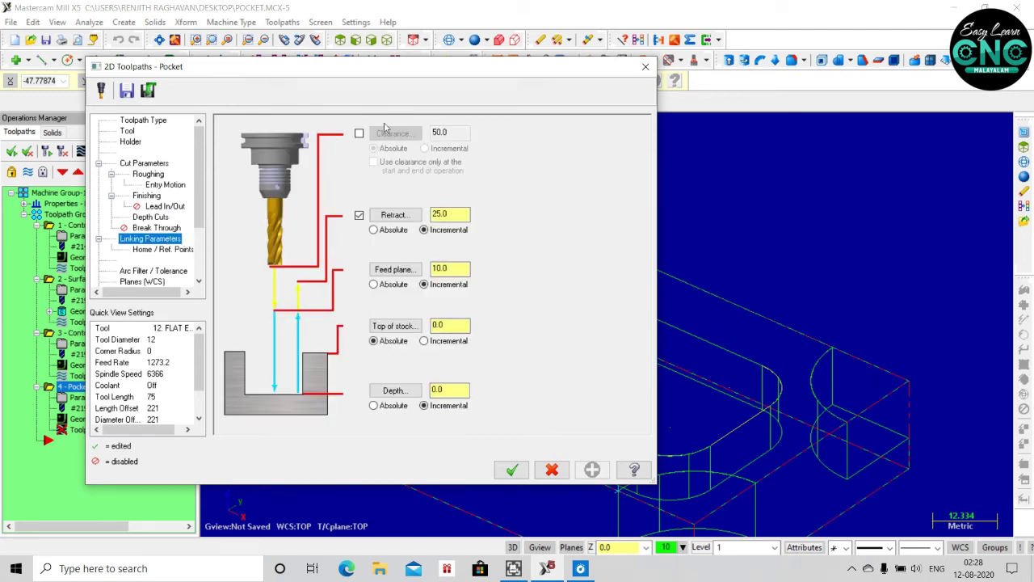
left_click(358, 134)
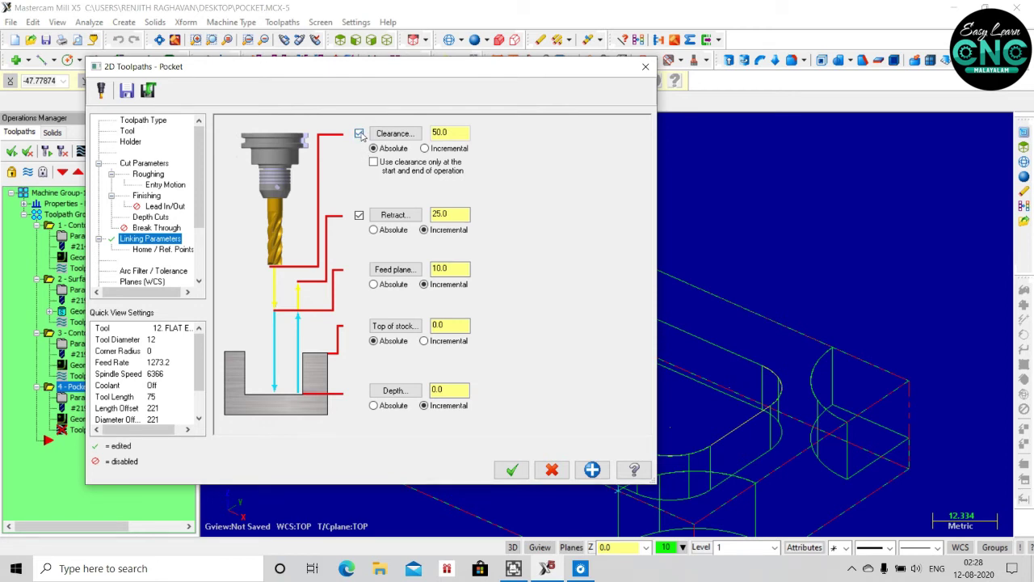
left_click(359, 134)
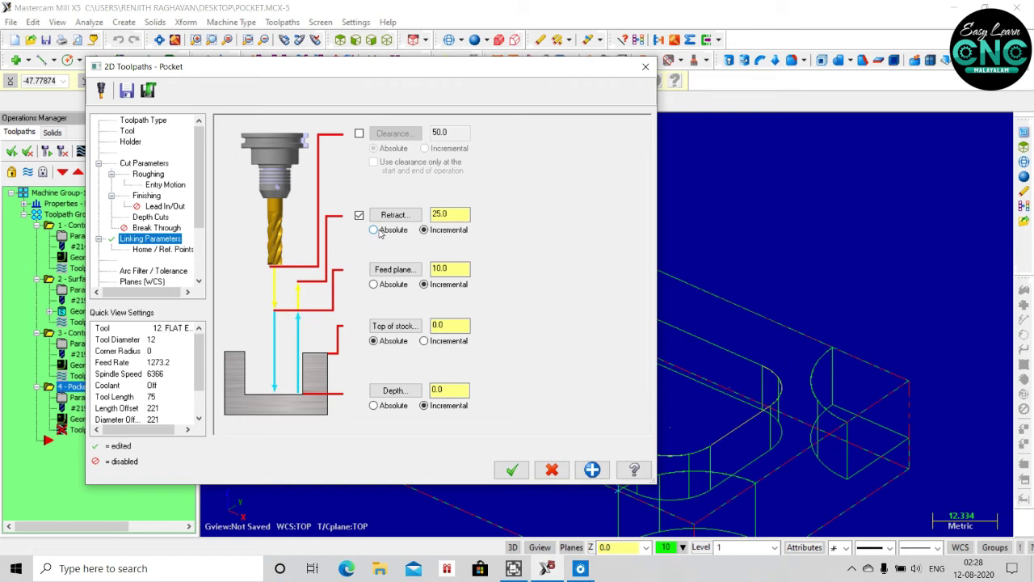
double_click(465, 214)
Set the retract height to 2.0 and the feed plane to 0.5, both incremental
type("2")
key("Return")
left_click_drag(457, 269, 404, 271)
key("BackSpace")
key("Return")
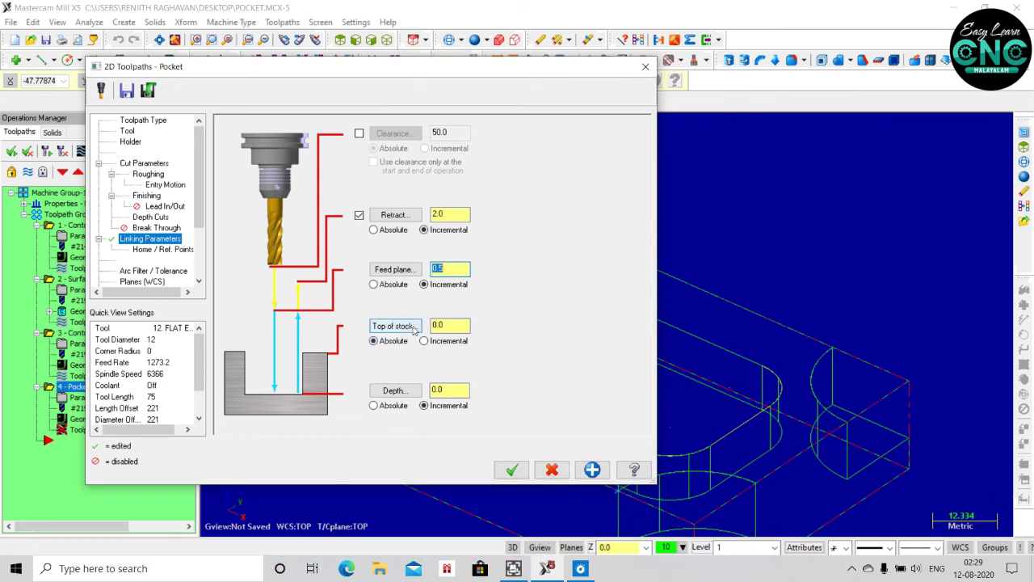
Make the pocket depth -10.0 absolute from the model's bottom point, then show Home / Ref. Points
left_click(375, 406)
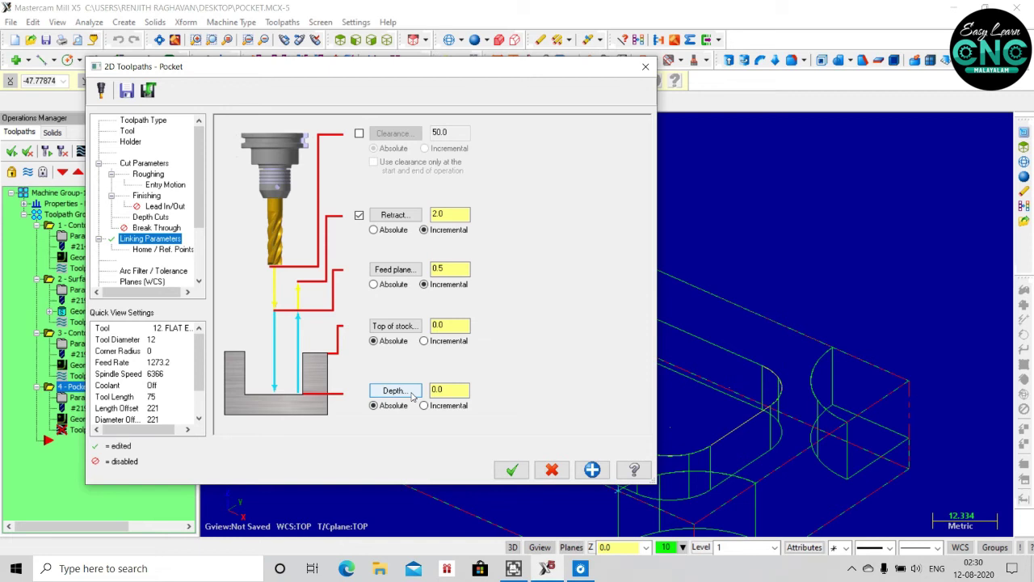
left_click(395, 390)
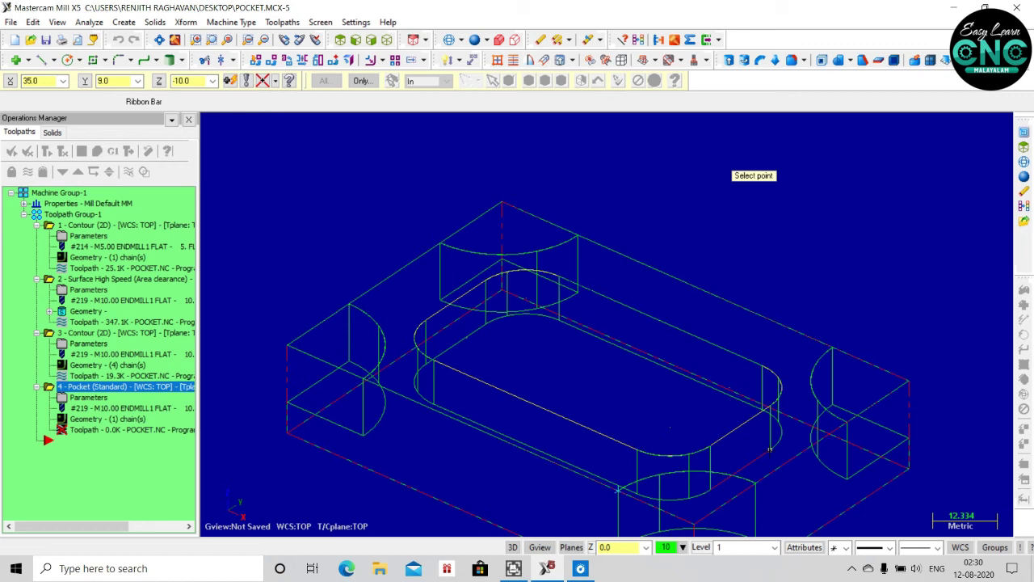
left_click(770, 450)
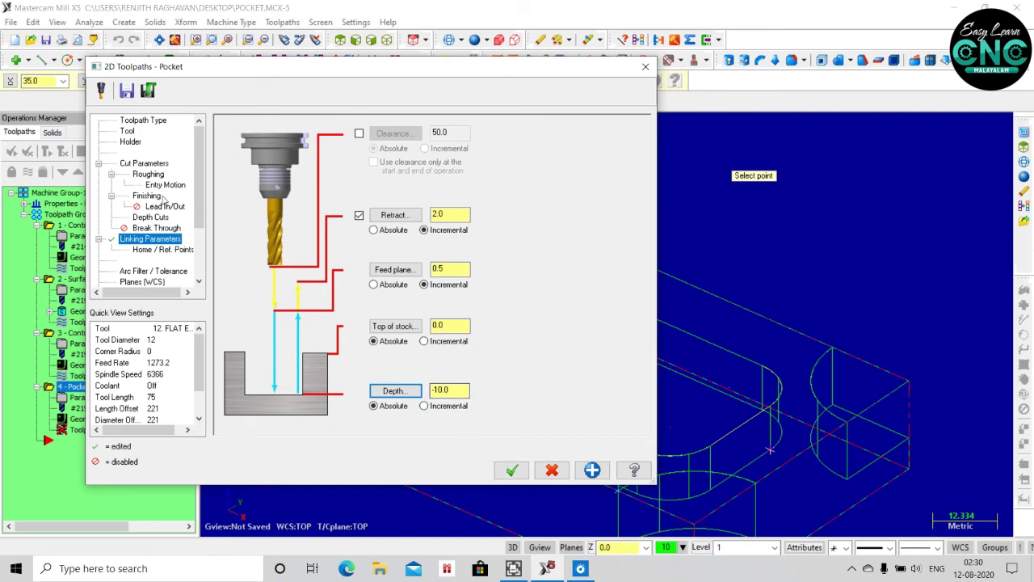
left_click(162, 249)
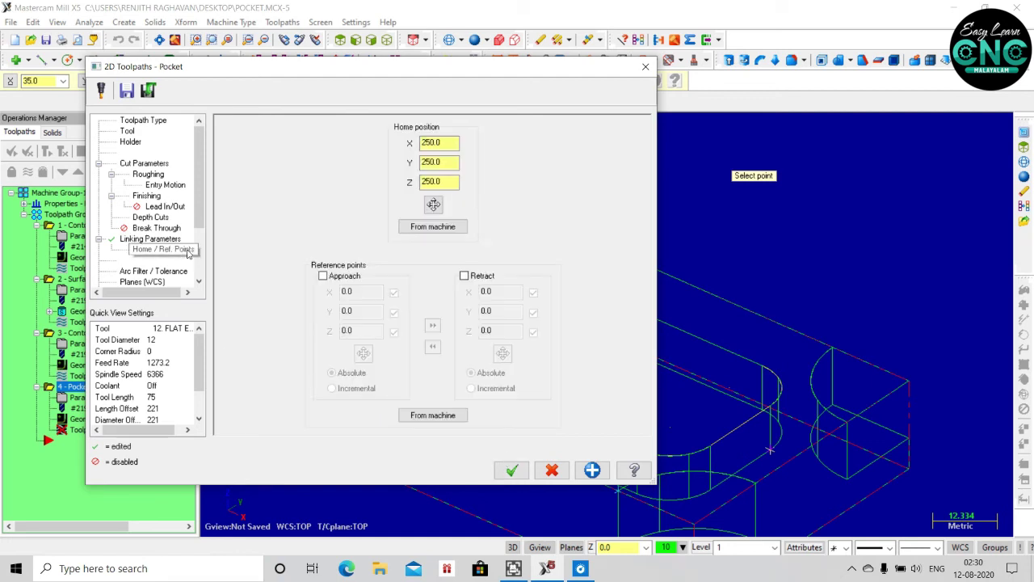
Review the Linking, Home / Ref. Points, Arc Filter and Planes pages of the Pocket dialog
left_click(173, 240)
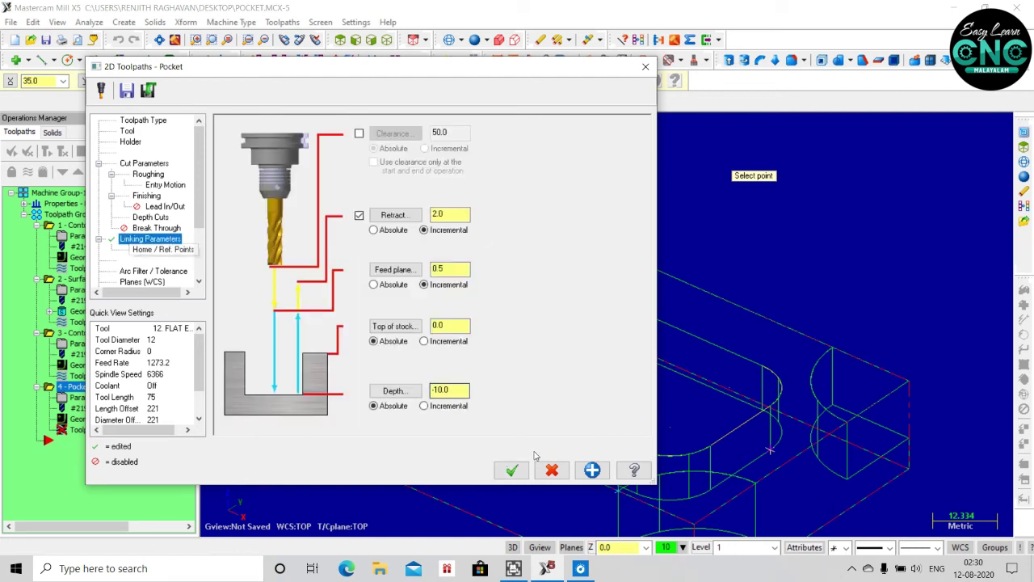
left_click(175, 250)
left_click(175, 273)
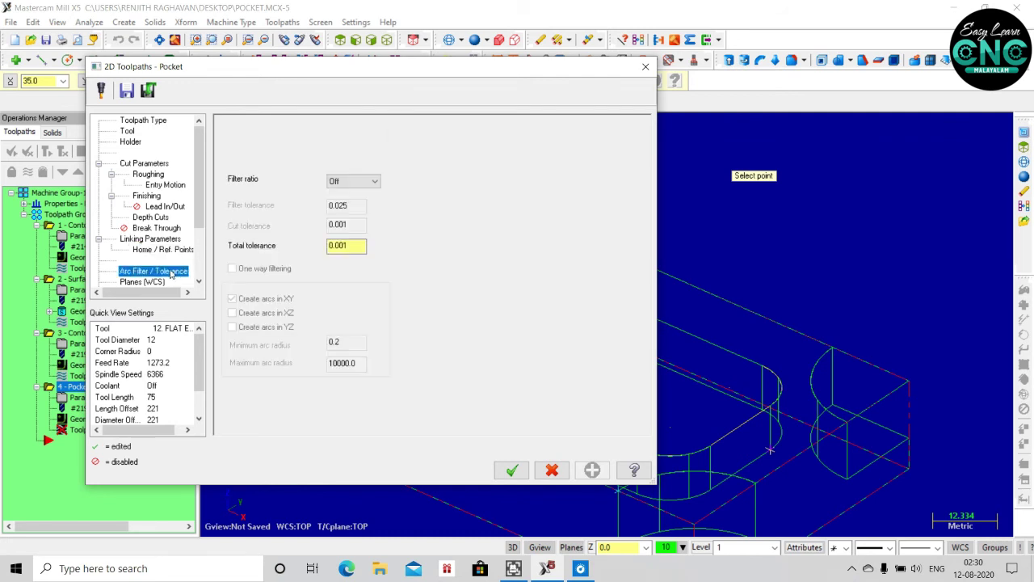
left_click(152, 281)
left_click_drag(198, 225, 198, 251)
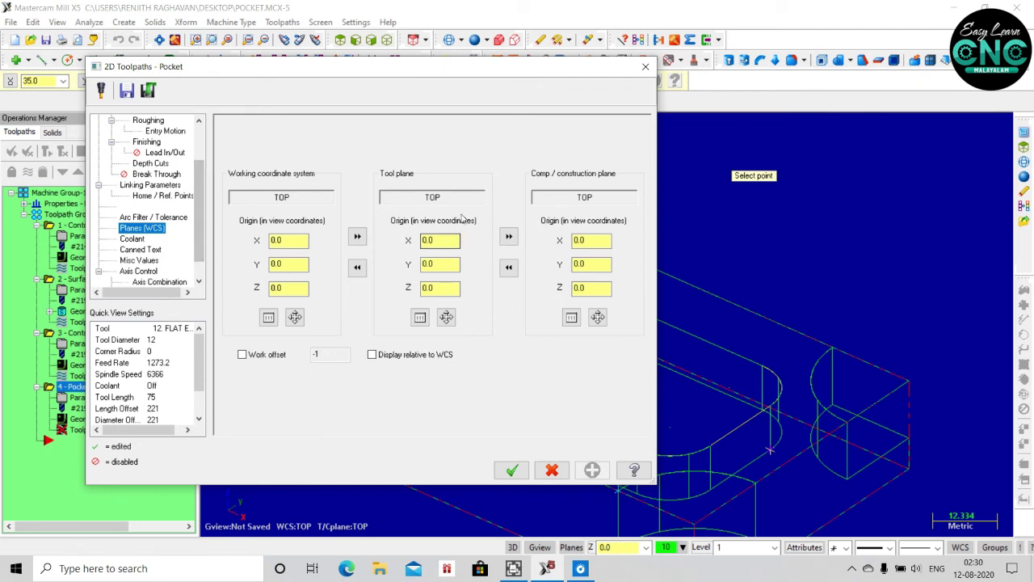
Switch Flood coolant On for the pocket operation and apply it
left_click(131, 239)
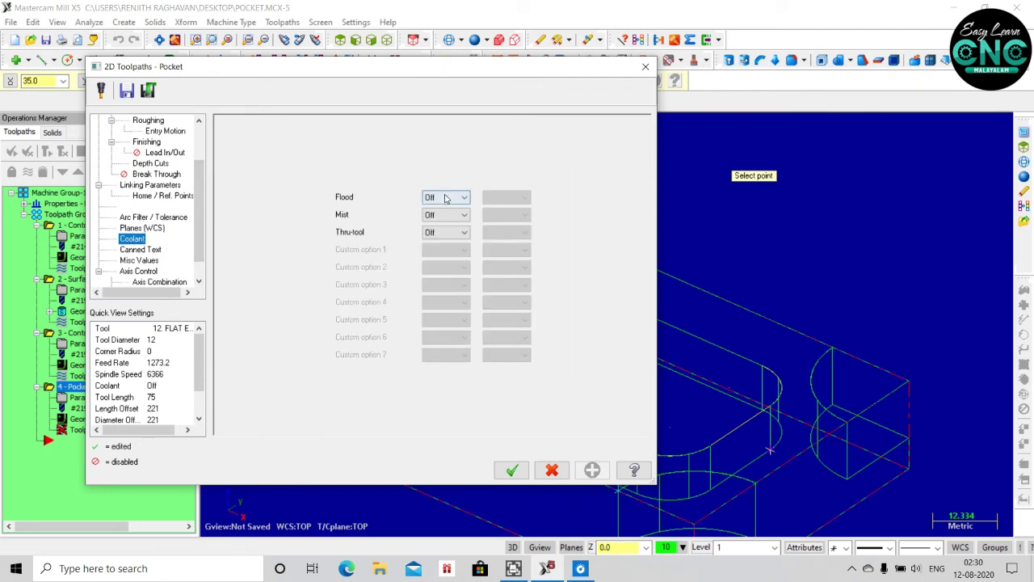
left_click(462, 202)
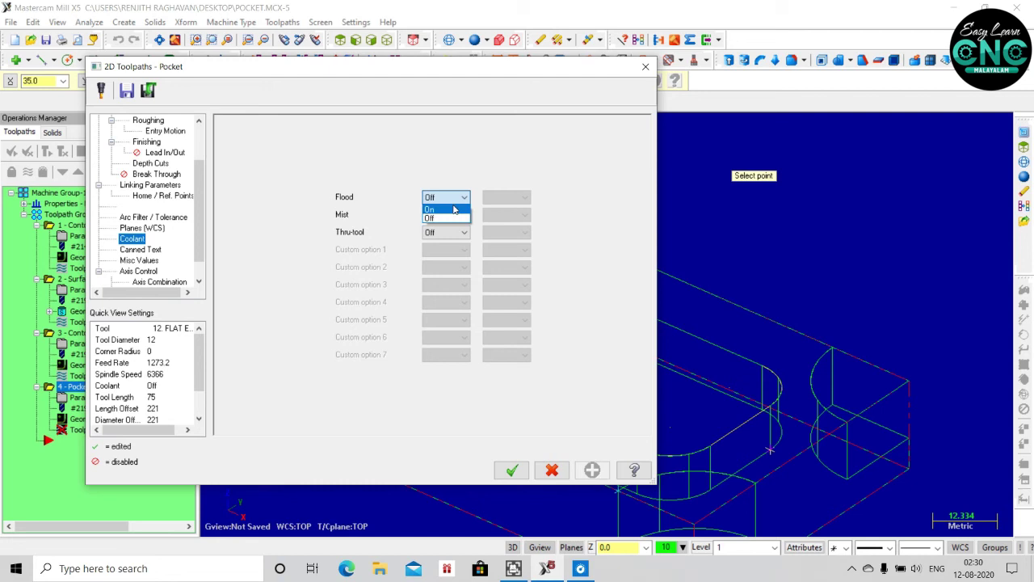
left_click(452, 213)
left_click(592, 470)
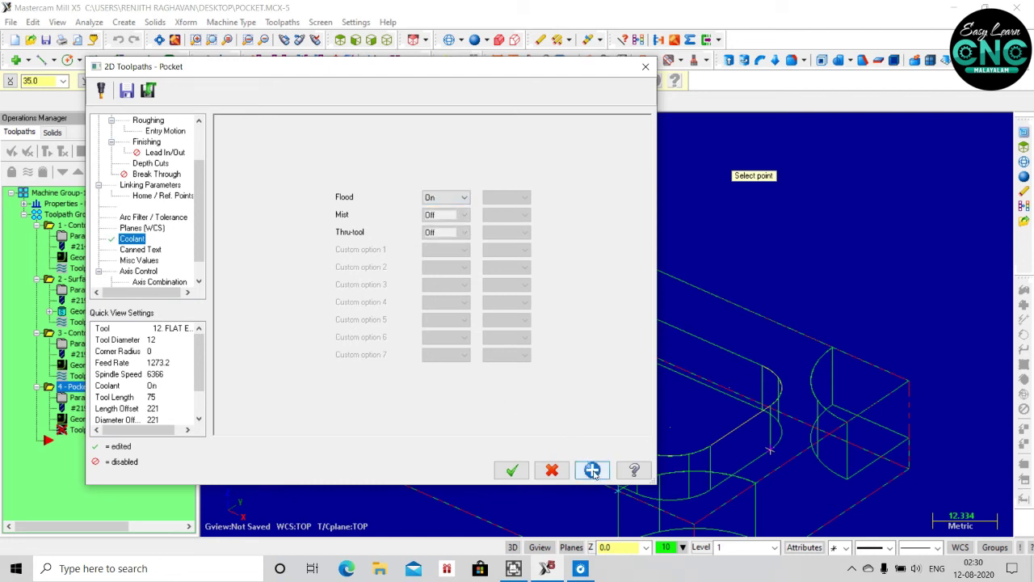
Look over Canned Text, Misc Values and Axis Combination, ending on the Toolpath Type page
scroll(204, 228, "down", 1)
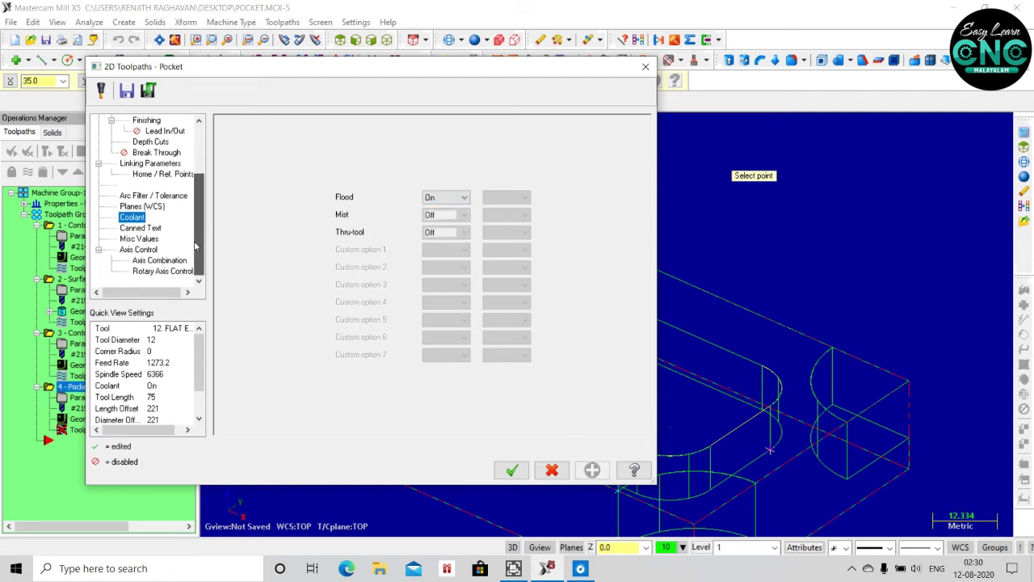
left_click(146, 230)
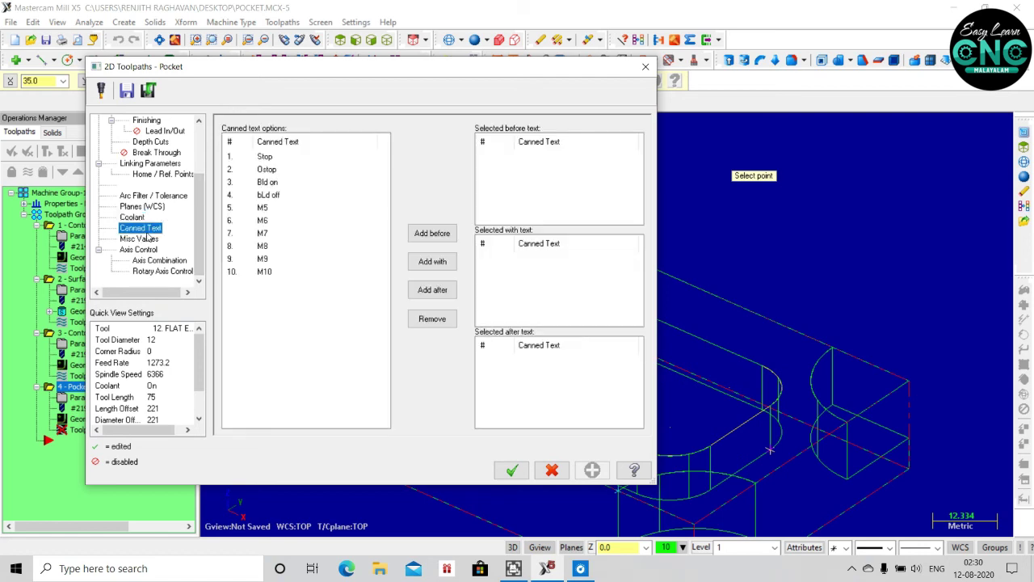
left_click(148, 239)
left_click(144, 259)
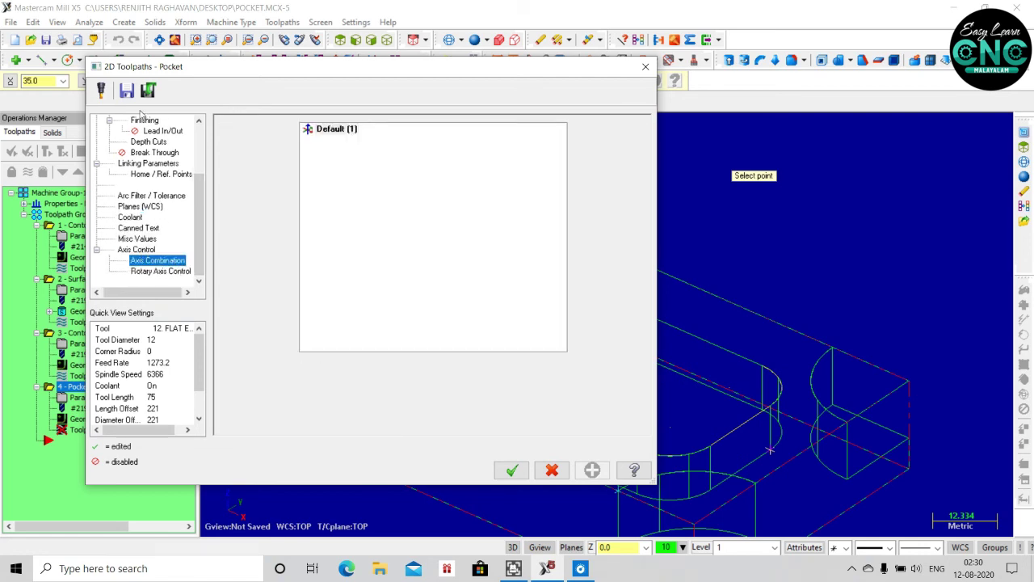
left_click_drag(199, 175, 196, 125)
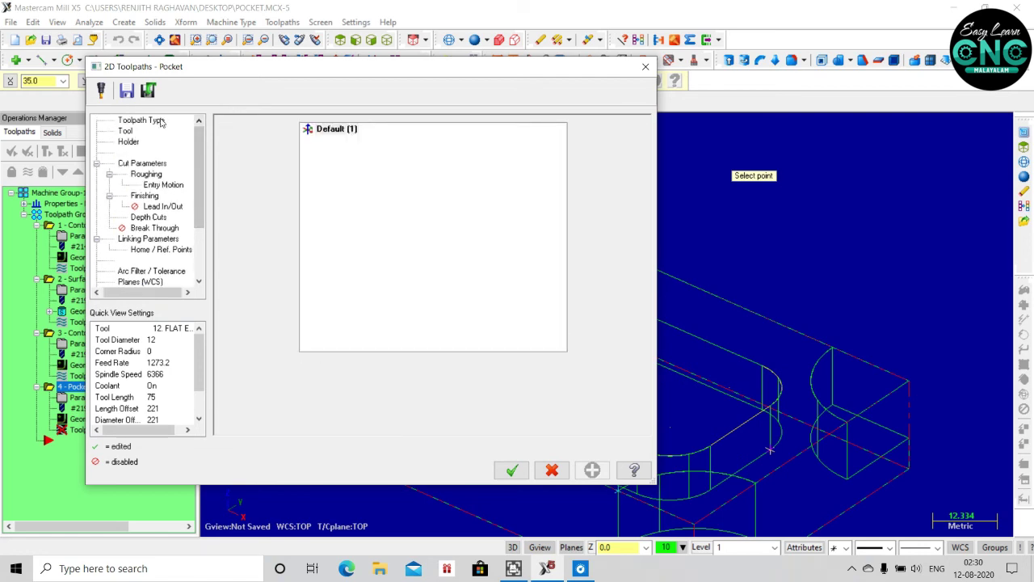
left_click(158, 120)
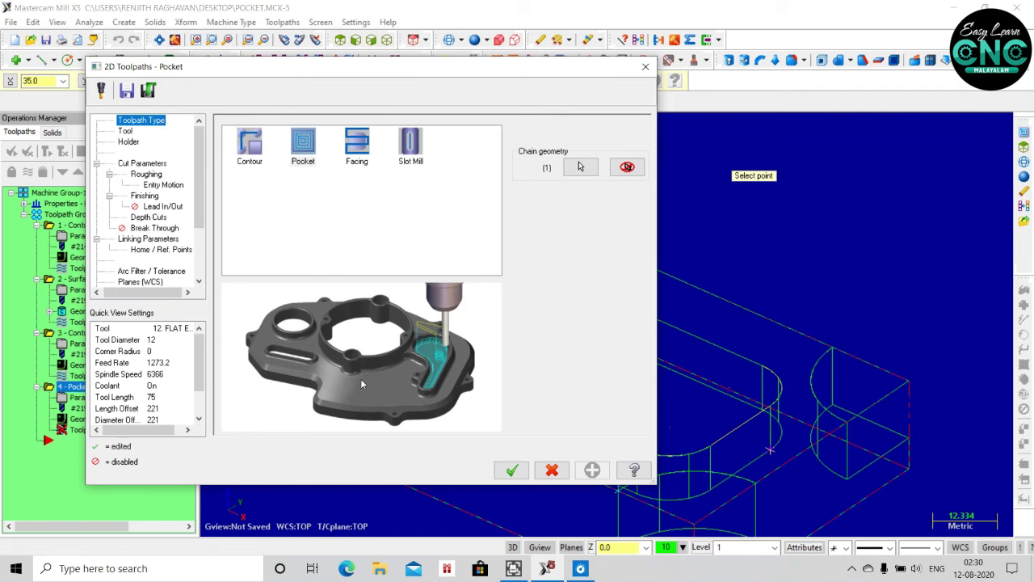
Accept the pocket parameters and inspect the regenerated 203.9K toolpath in an isometric view
left_click(512, 470)
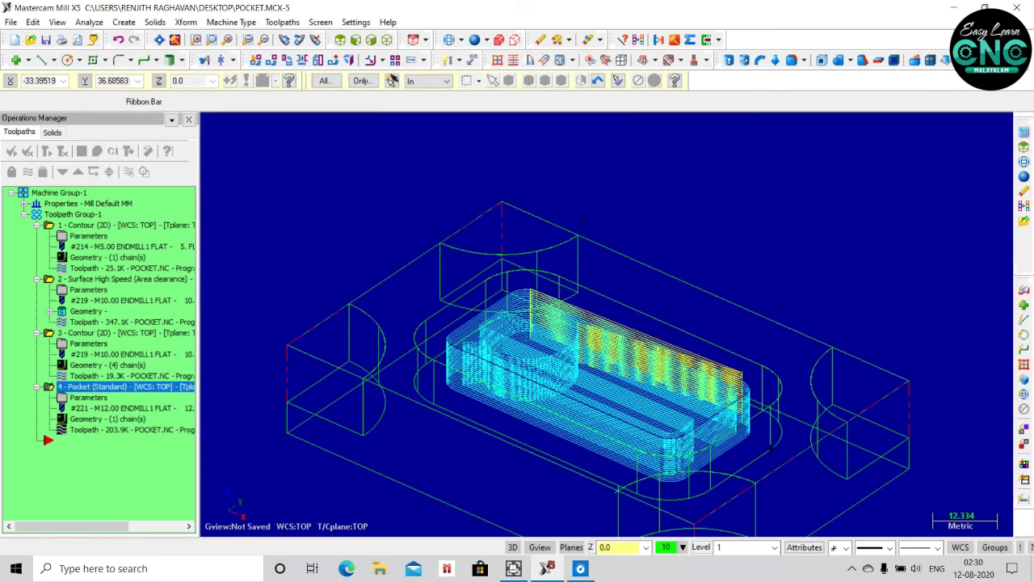
middle_click_drag(582, 220, 574, 261)
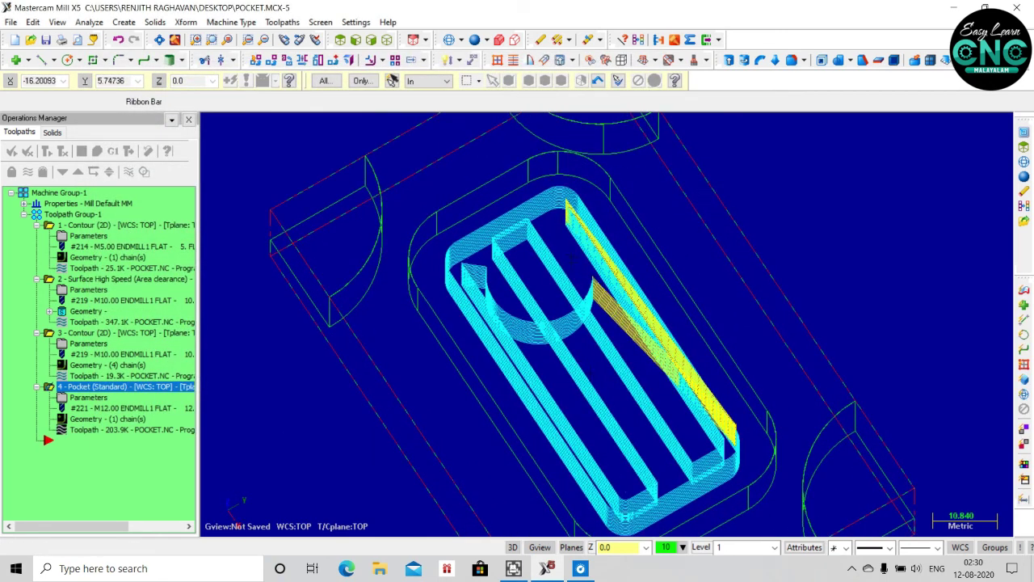
middle_click_drag(572, 259, 500, 331)
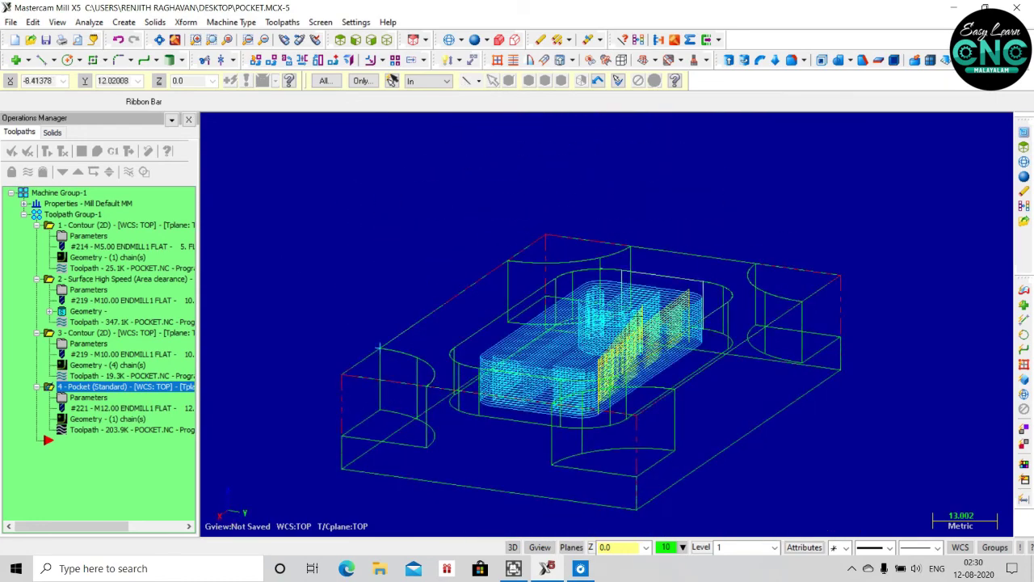
scroll(603, 307, "up", 3)
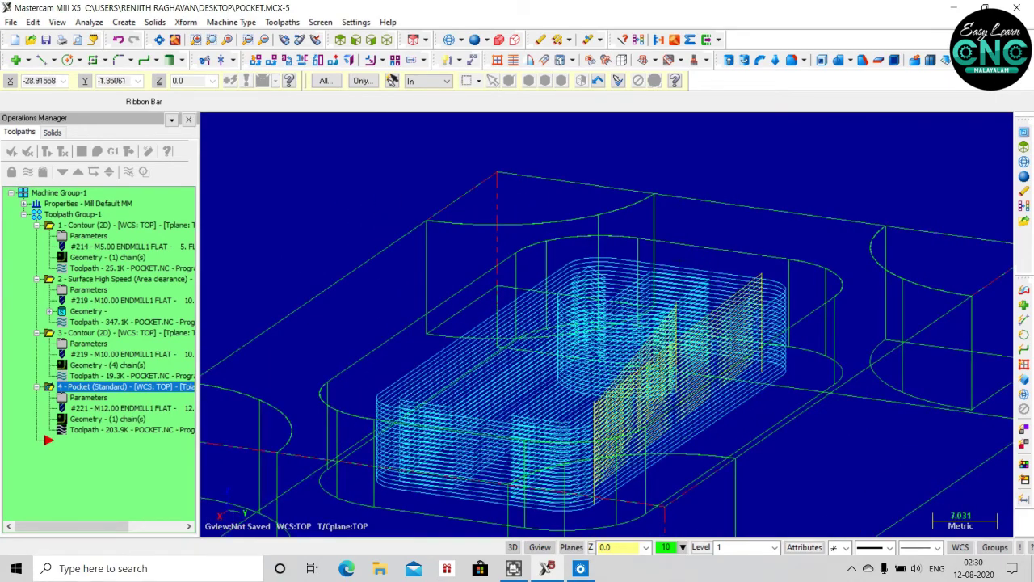
scroll(603, 308, "down", 3)
key("alt+t")
middle_click_drag(380, 317, 475, 367)
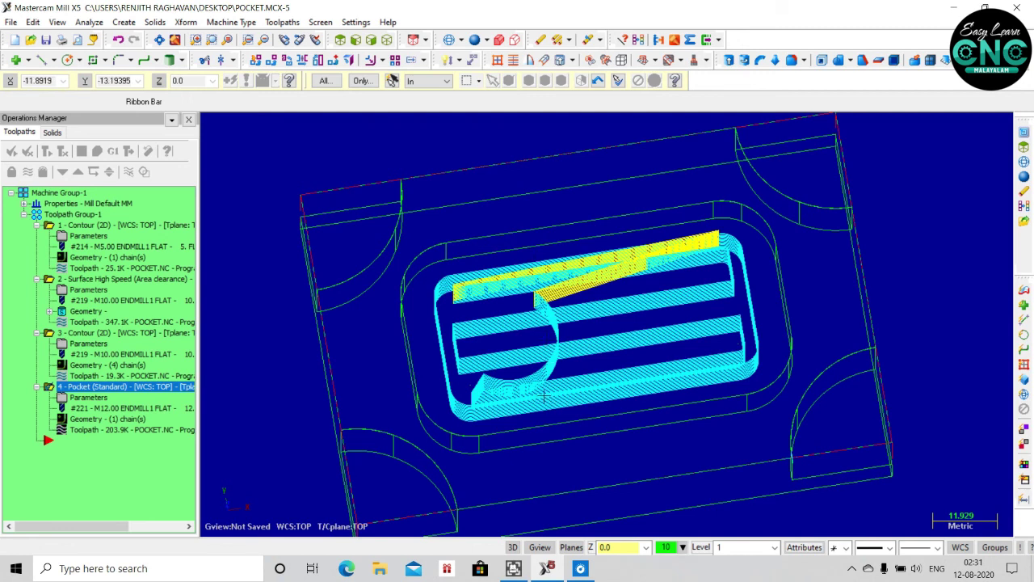
key("alt+7")
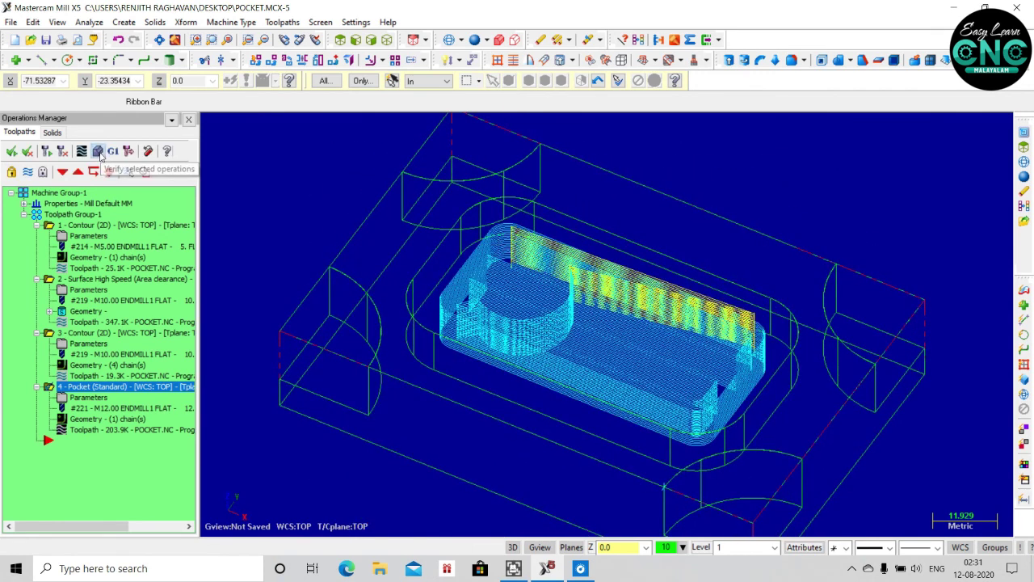
Verify the pocket operation, watching tool 221 cut the rounded pocket into the stock
left_click(98, 151)
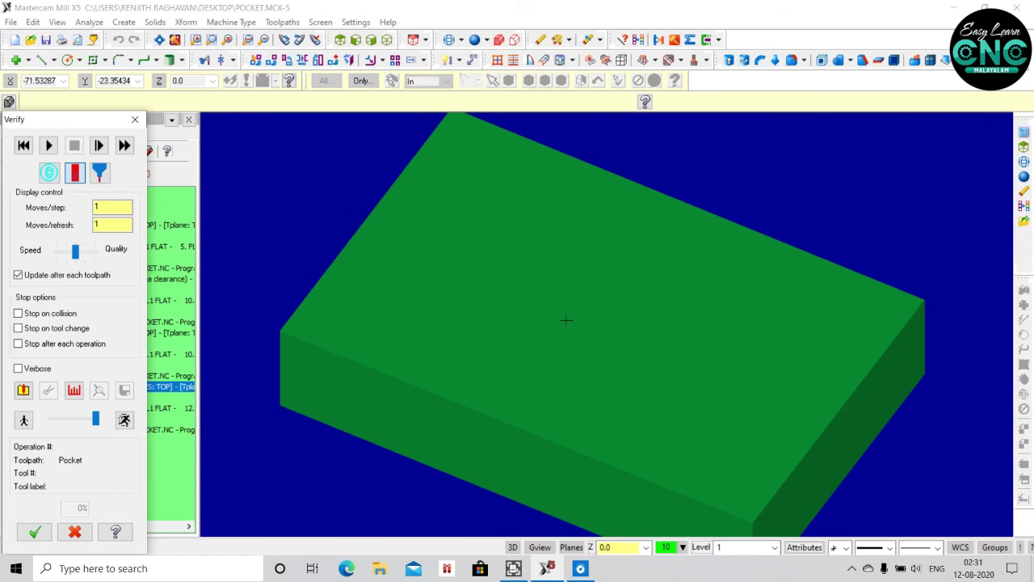
left_click(49, 145)
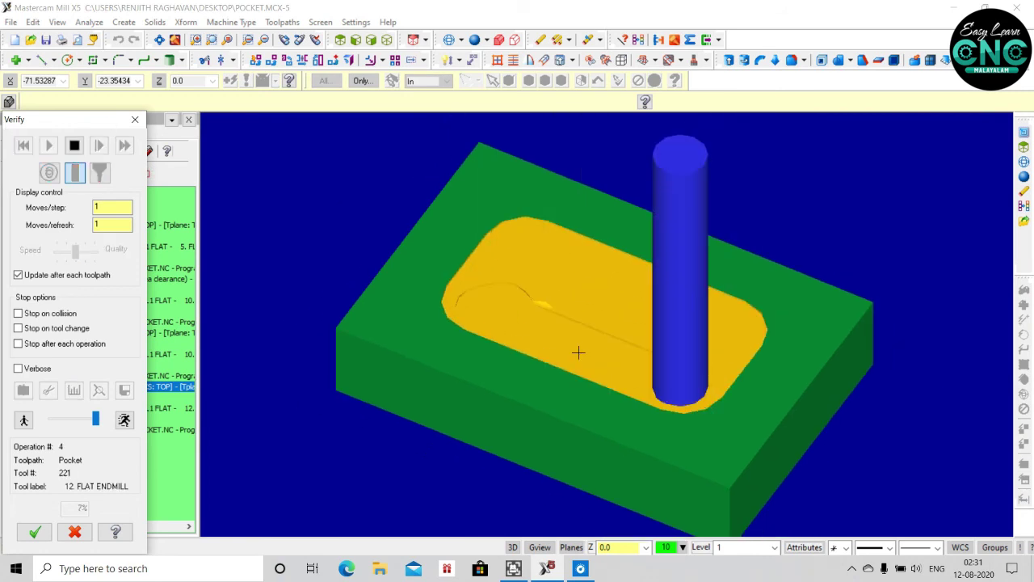
middle_click_drag(577, 352, 565, 307)
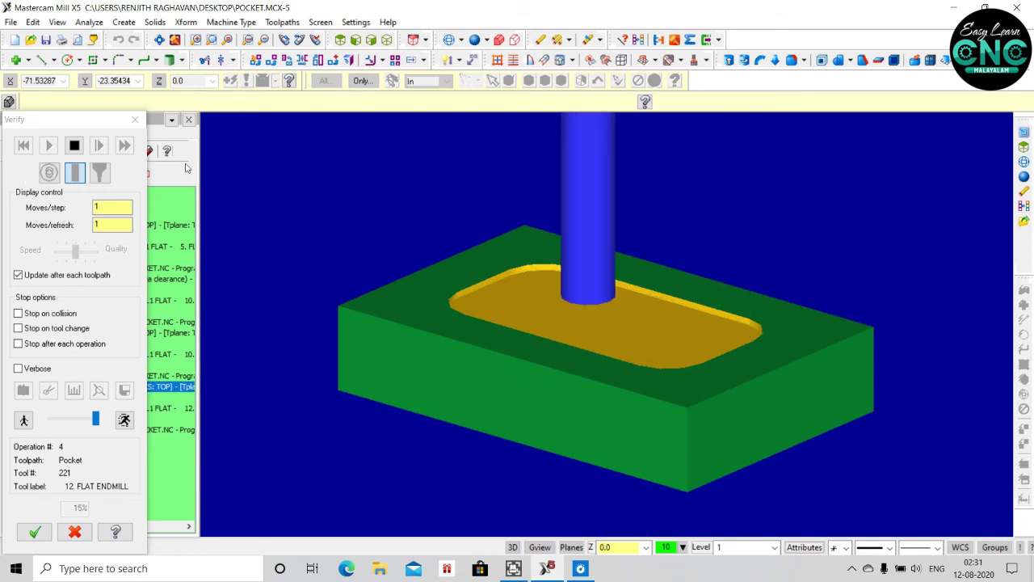
middle_click_drag(517, 242, 533, 291)
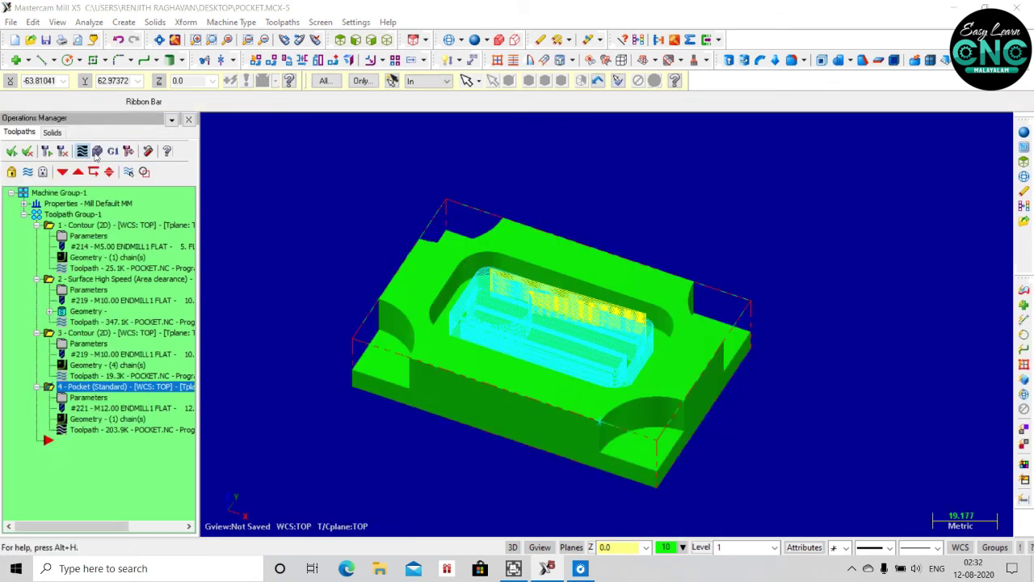
Backplot the pocket toolpath at a faster playback speed, then close the backplot
middle_click_drag(602, 319, 651, 301)
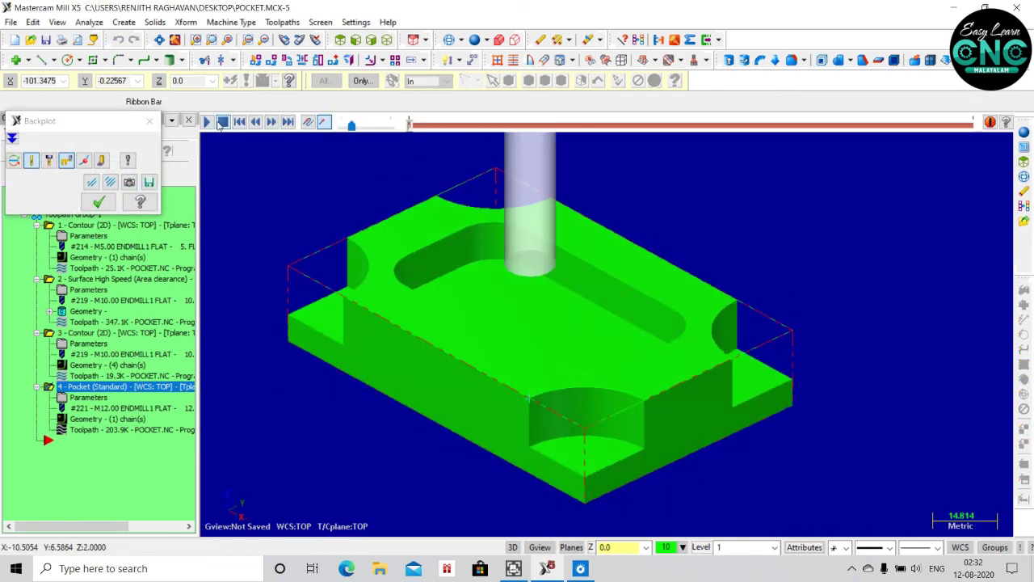
left_click(206, 122)
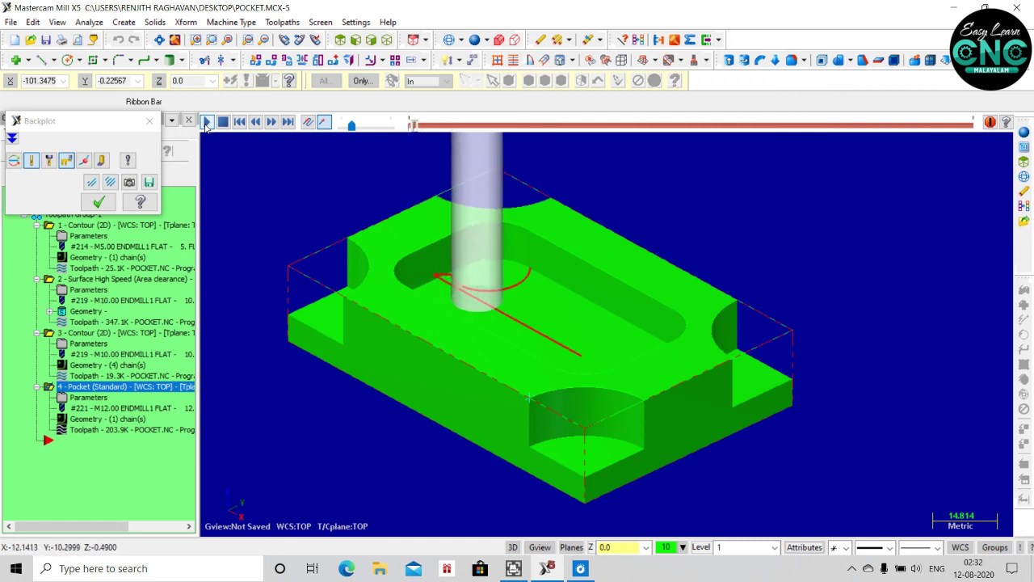
scroll(478, 233, "up", 2)
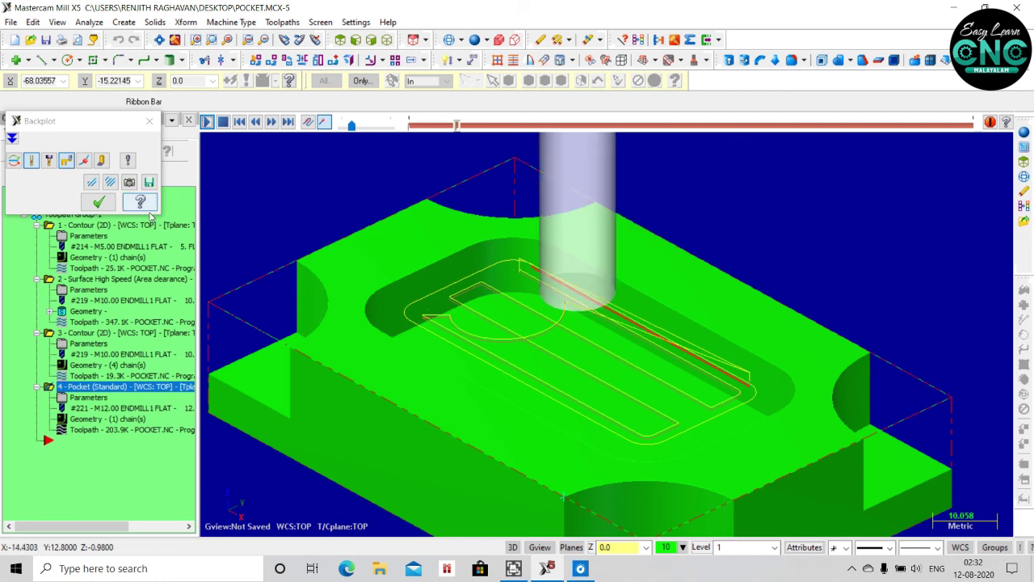
left_click_drag(353, 126, 390, 126)
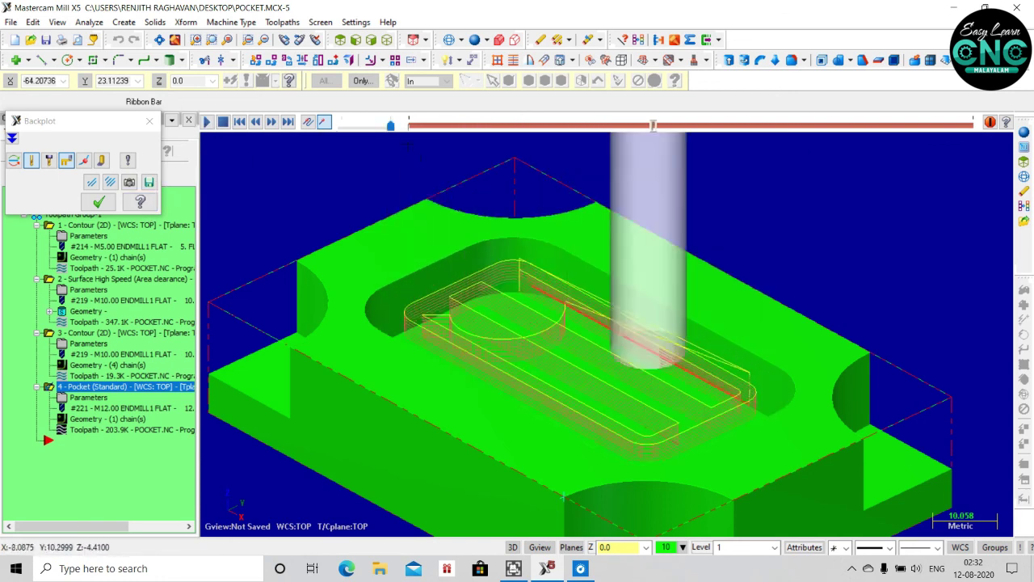
scroll(473, 255, "up", 4)
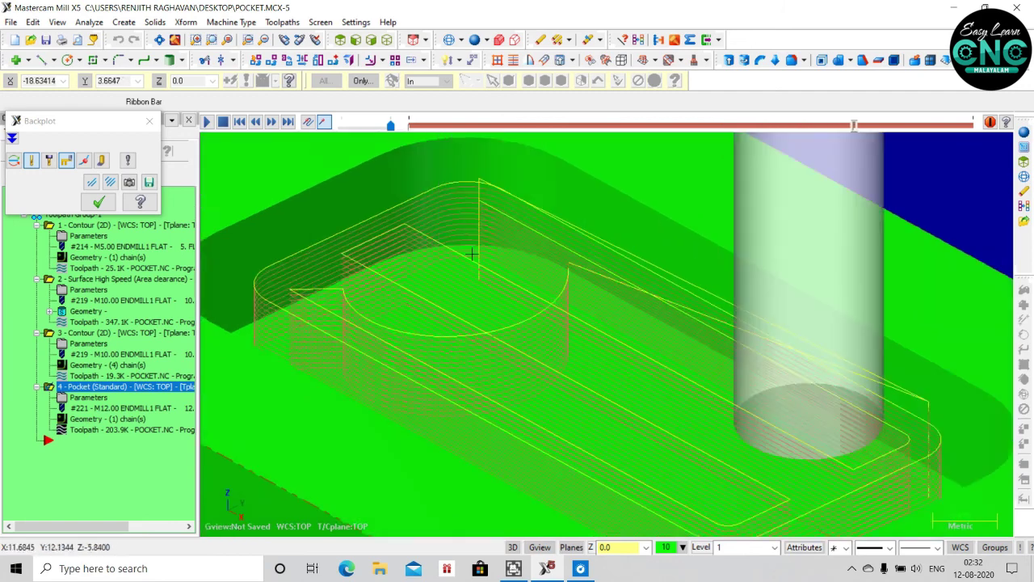
scroll(485, 246, "down", 2)
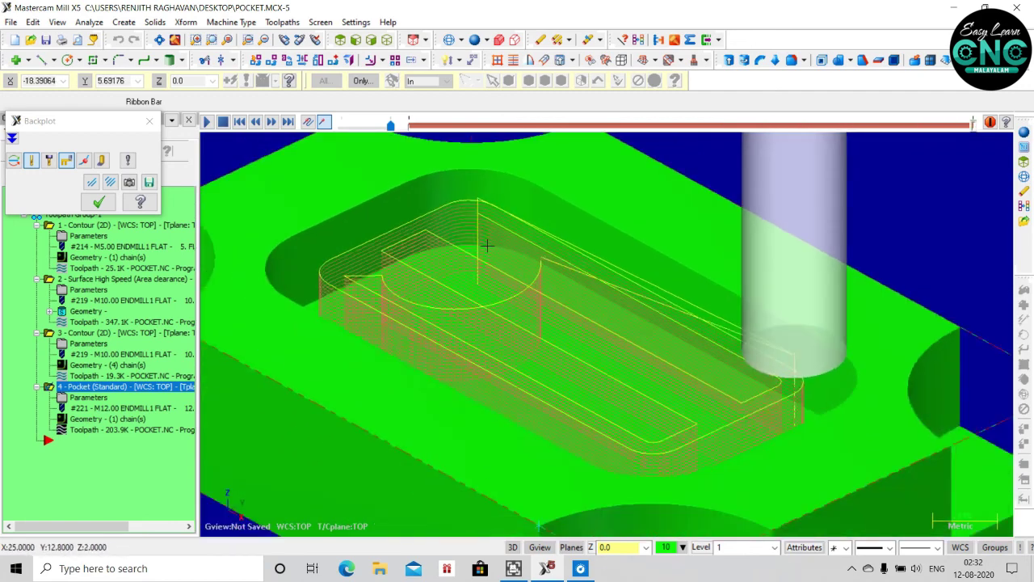
scroll(487, 245, "down", 3)
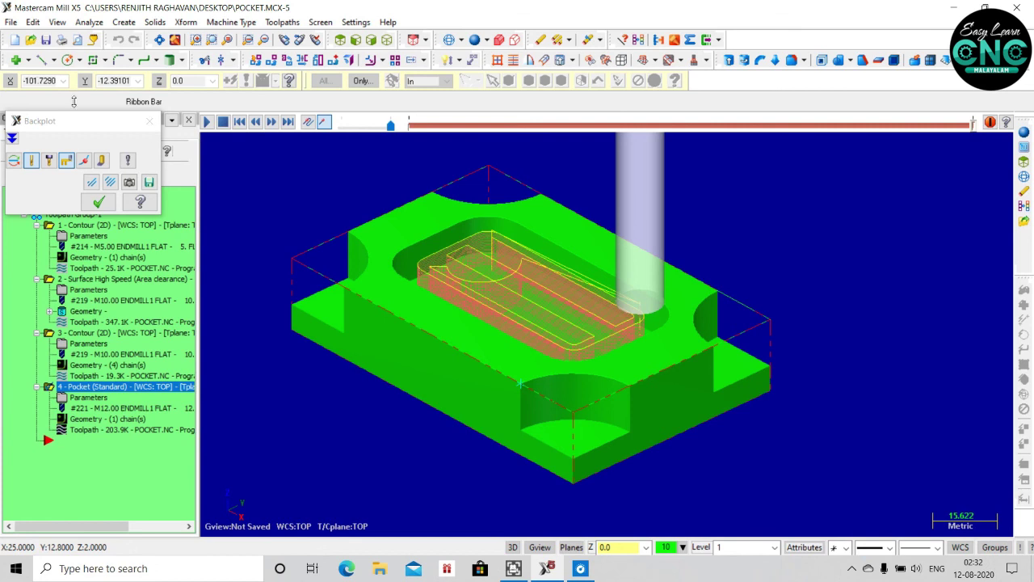
left_click(150, 120)
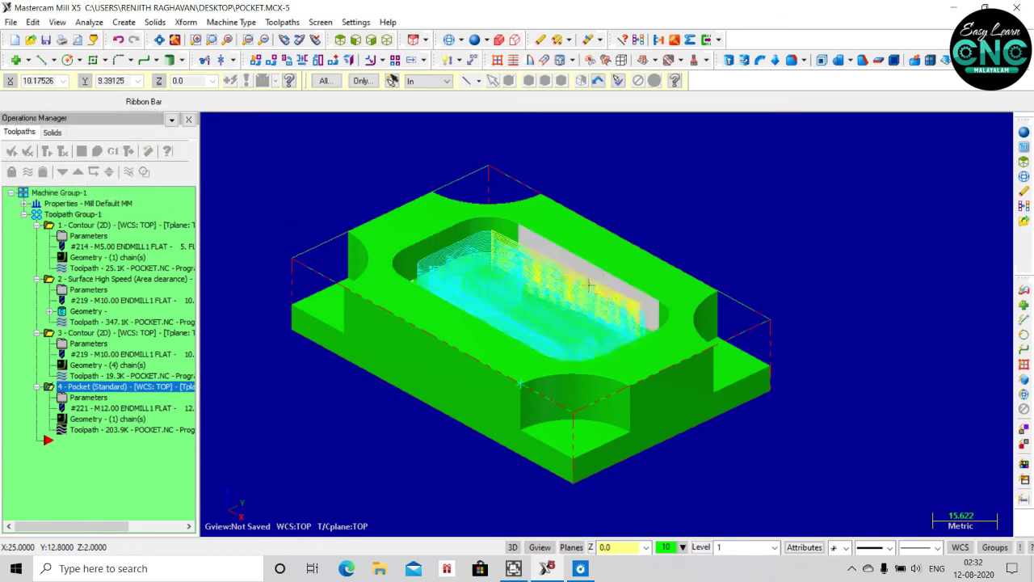
scroll(590, 285, "up", 2)
middle_click_drag(601, 305, 651, 296)
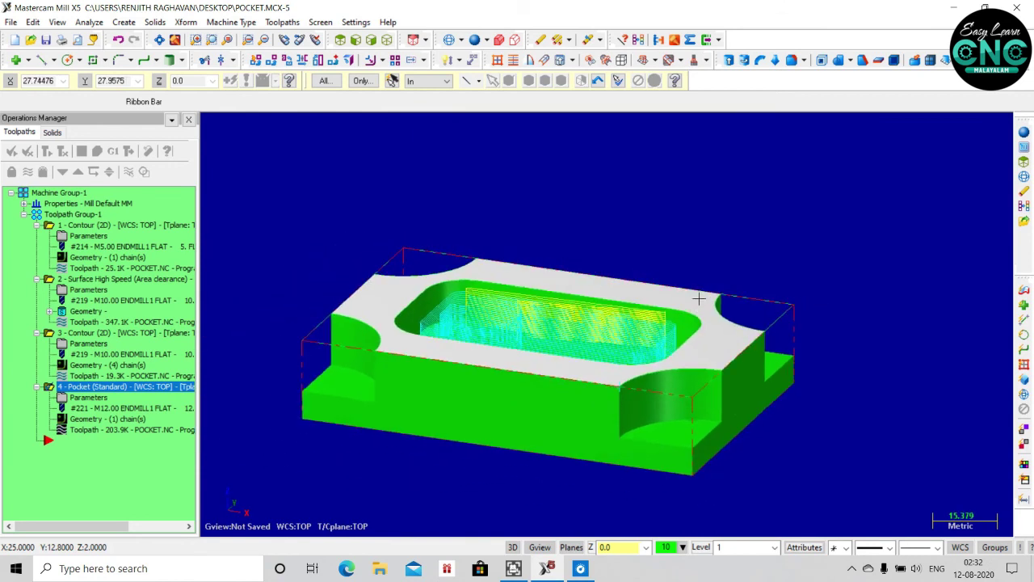
scroll(699, 299, "down", 2)
middle_click_drag(627, 228, 538, 378)
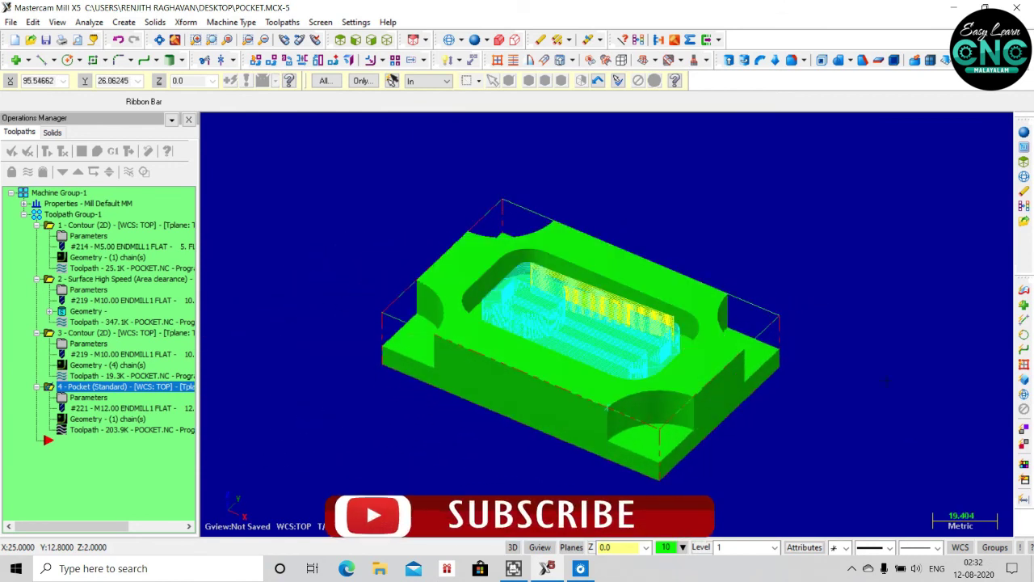